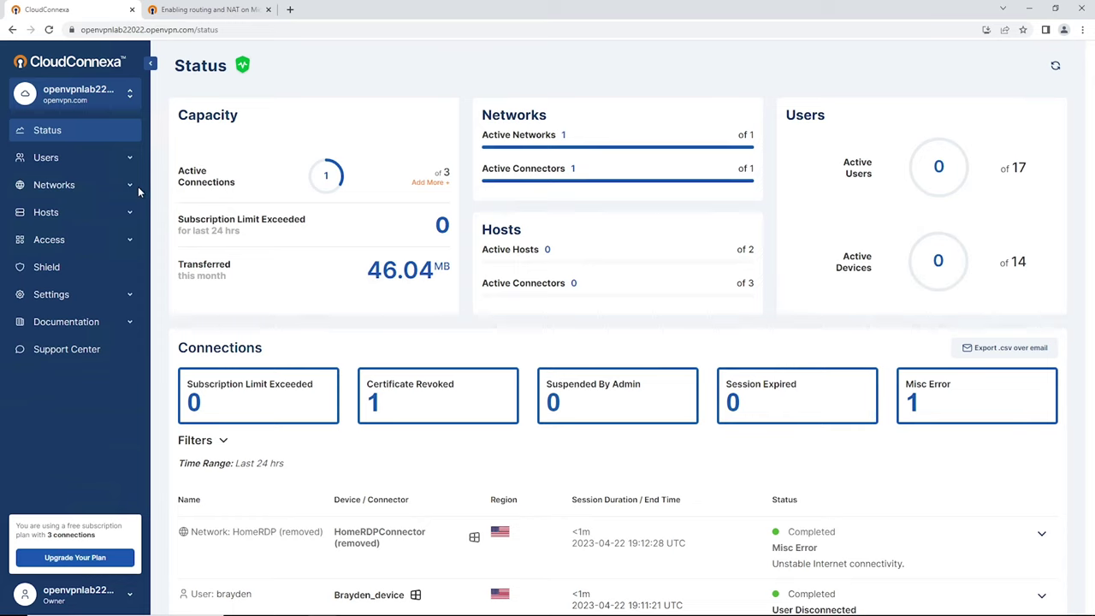
Expand Networks in the sidebar to reveal its Networks, Applications, IP Services and Connectors pages.
left_click(77, 185)
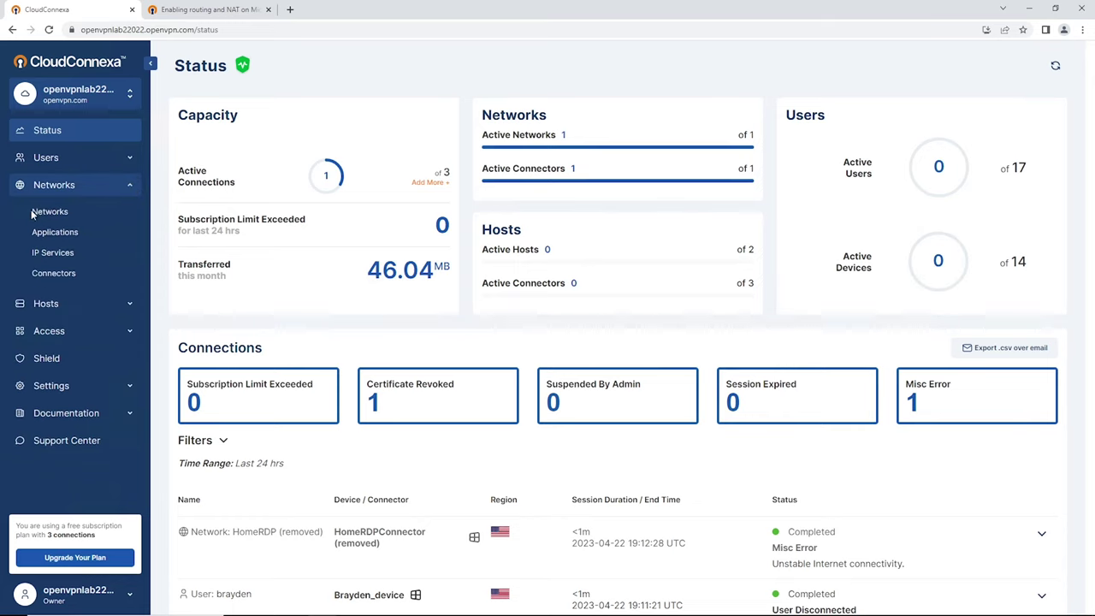
Start a new network using the Remote Access scenario and continue to Network Configuration.
left_click(45, 214)
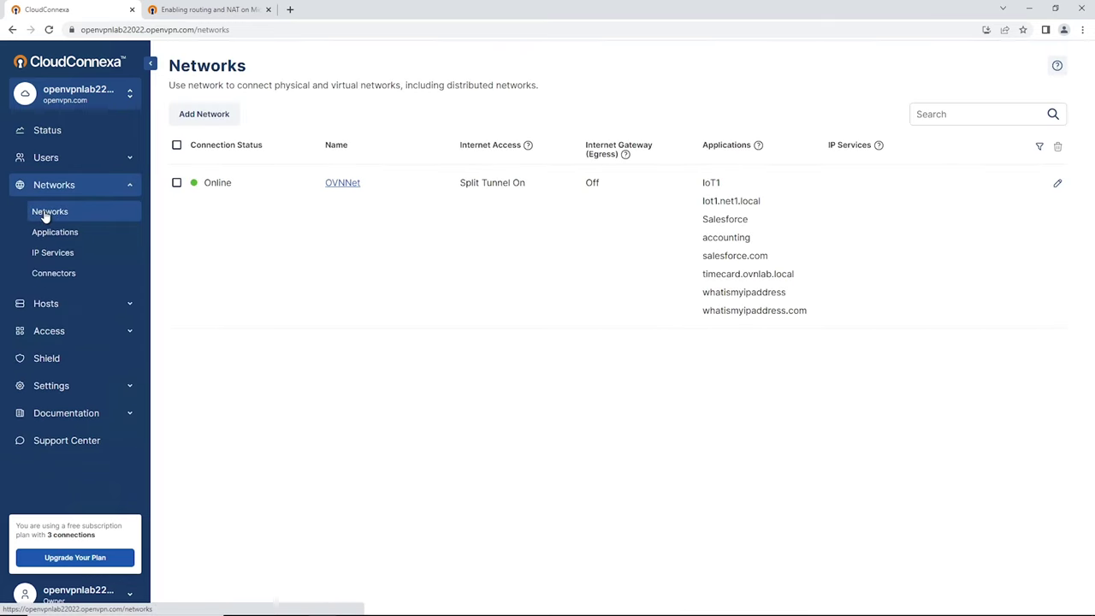
left_click(197, 122)
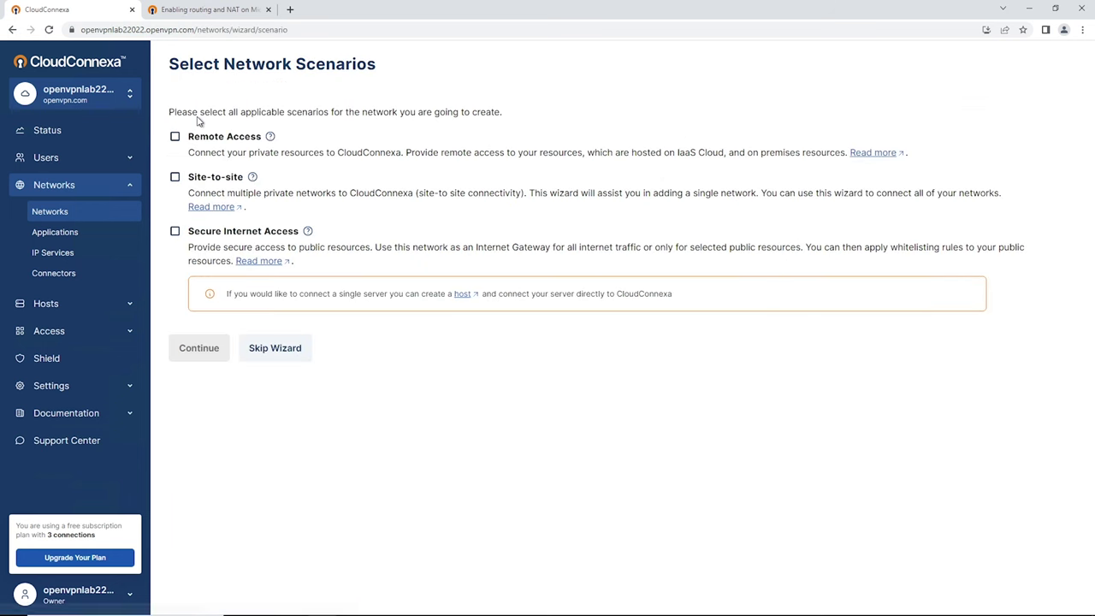
left_click(175, 137)
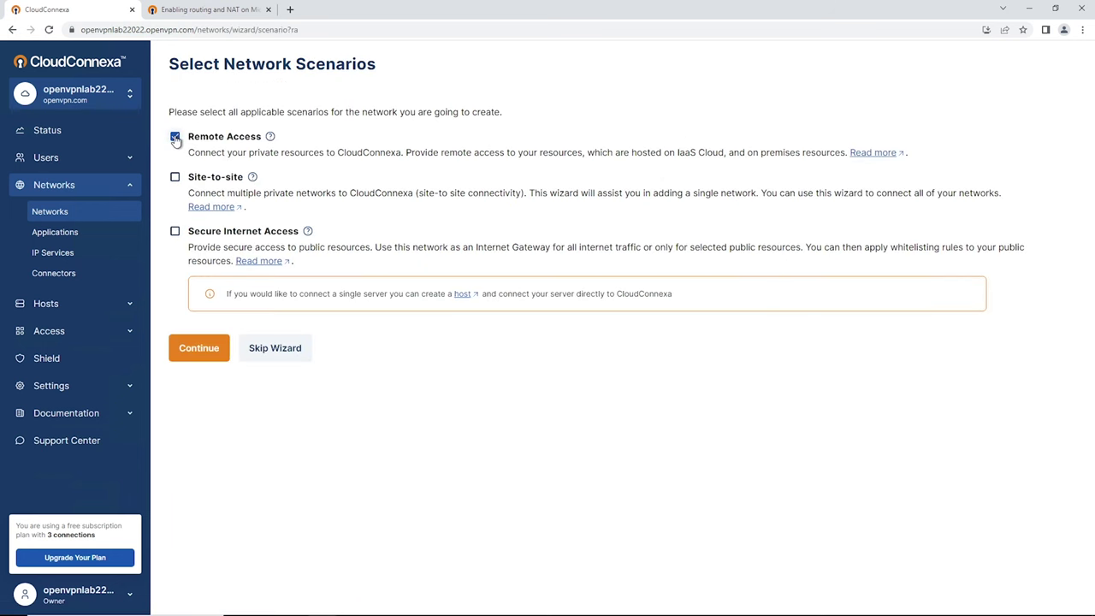
left_click(193, 349)
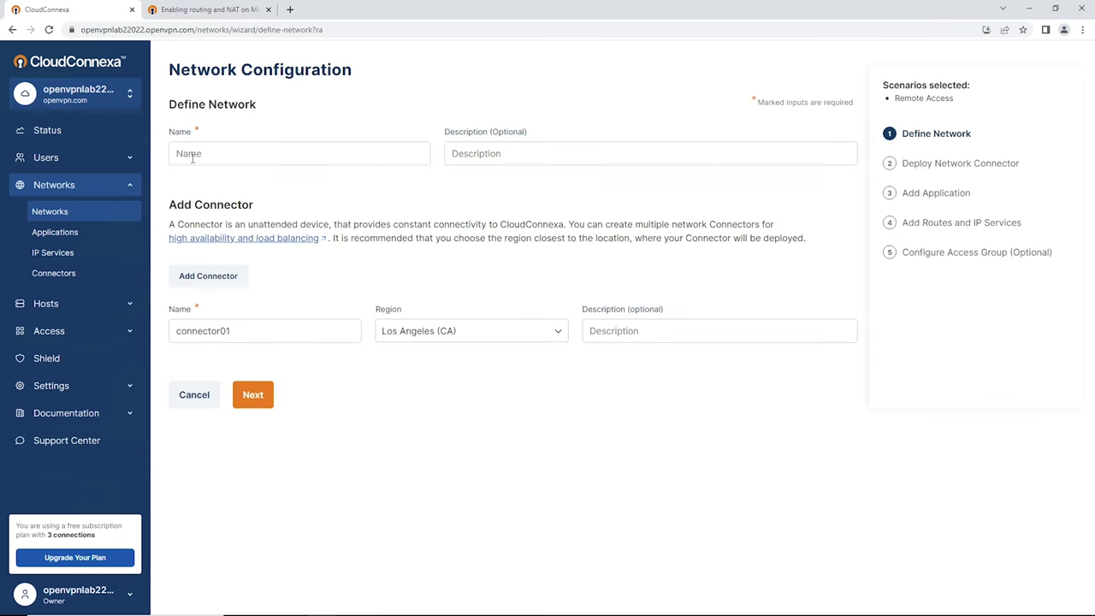
Name the network RDPhome with connector RDPHomeConnector in region Chicago (IL), then continue.
left_click(193, 157)
type("RDPhome")
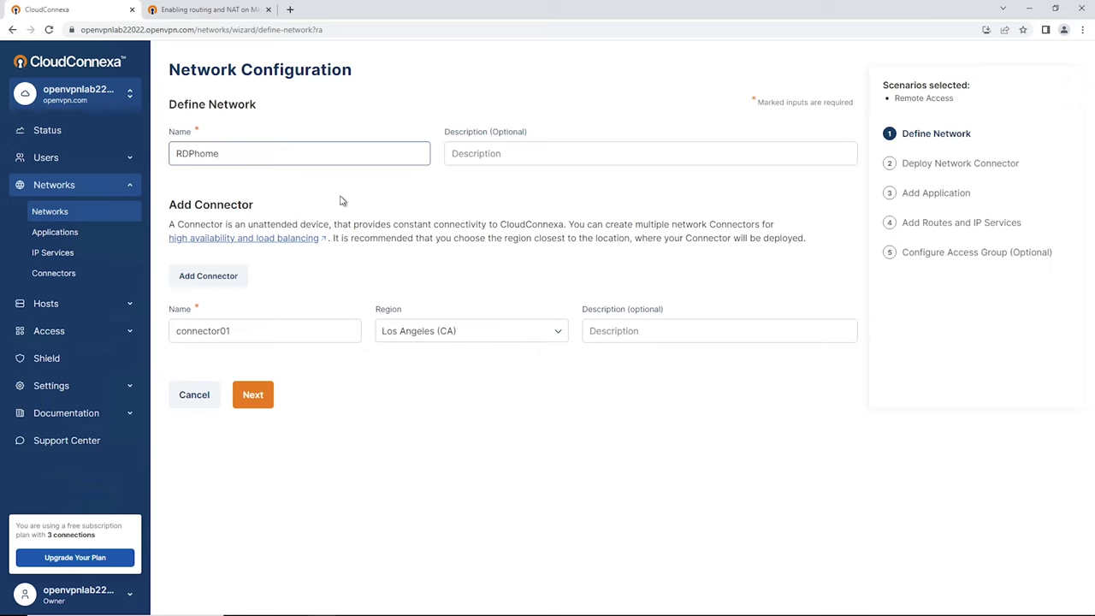
double_click(210, 331)
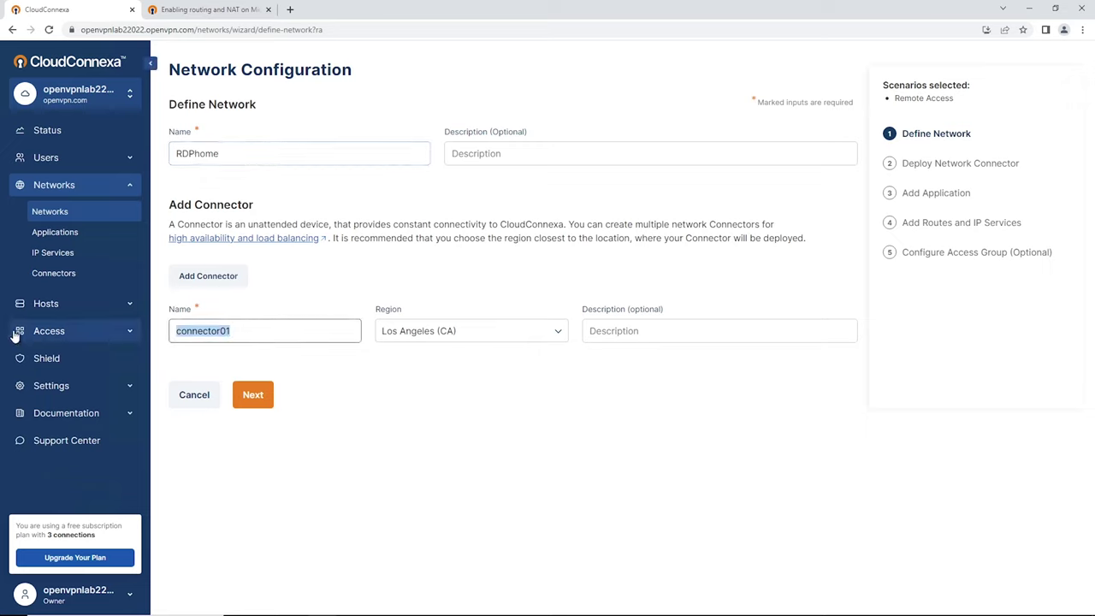
type("RDPHomeC")
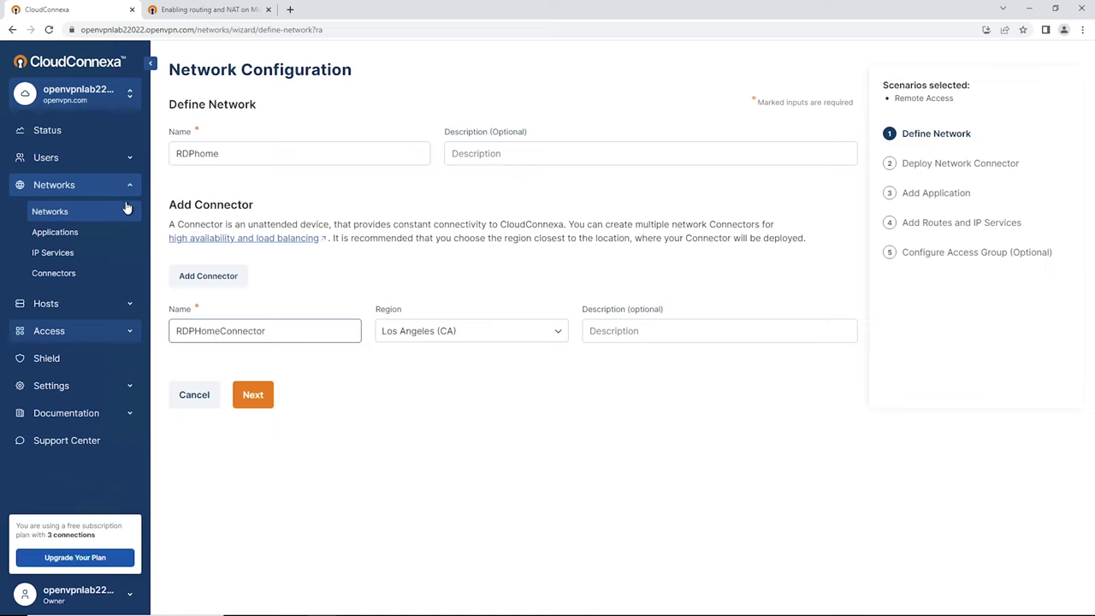
left_click(558, 339)
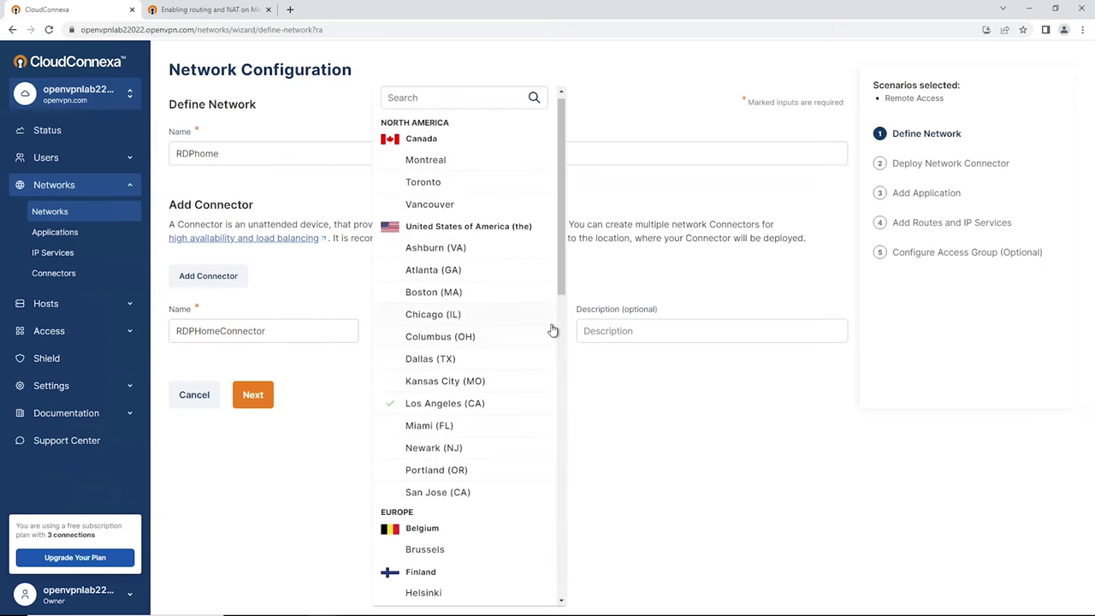
left_click(434, 317)
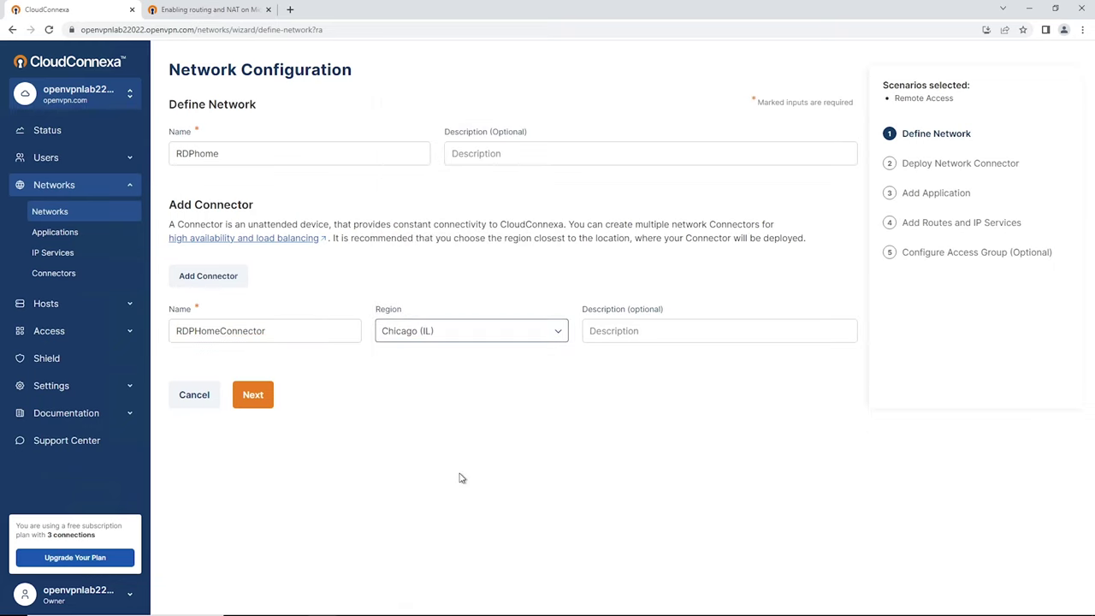
left_click(256, 400)
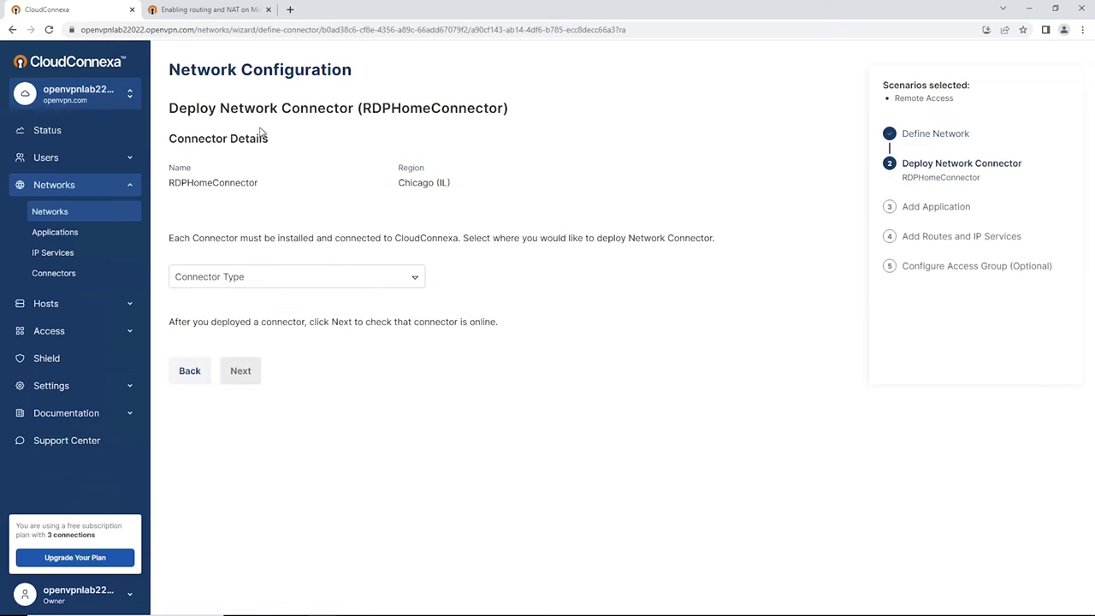
Choose Windows as the connector type and download the OpenVPN Connect zip.
left_click(409, 279)
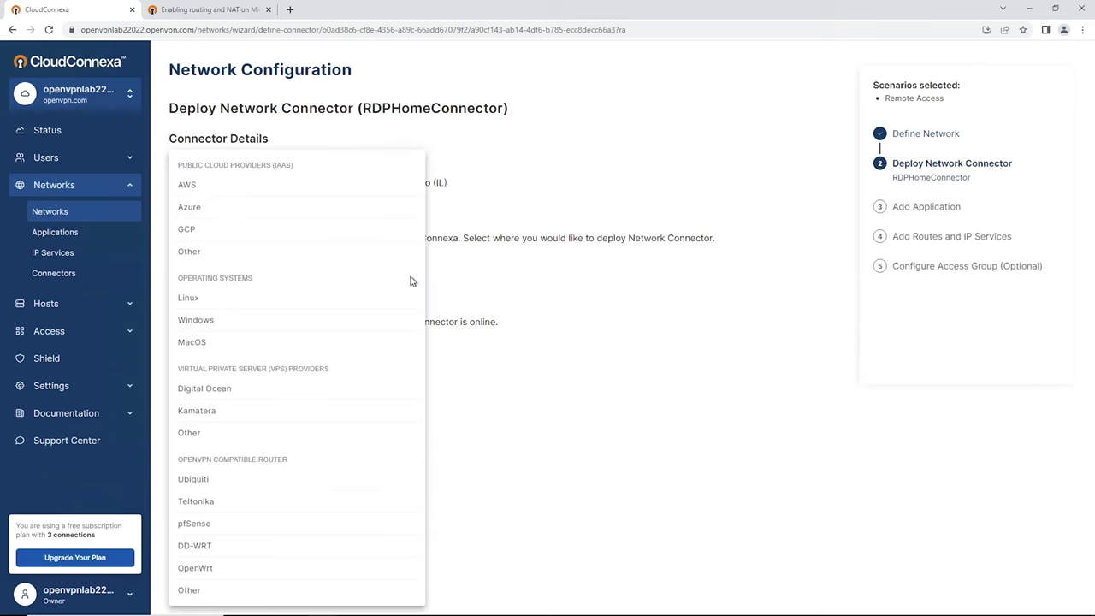
left_click(199, 326)
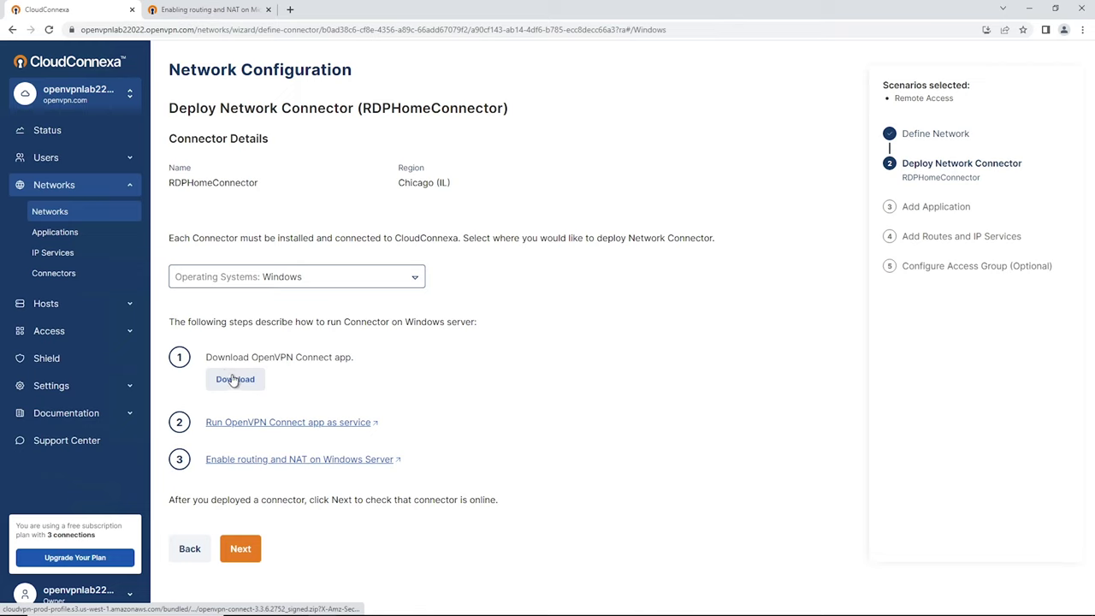
left_click(231, 384)
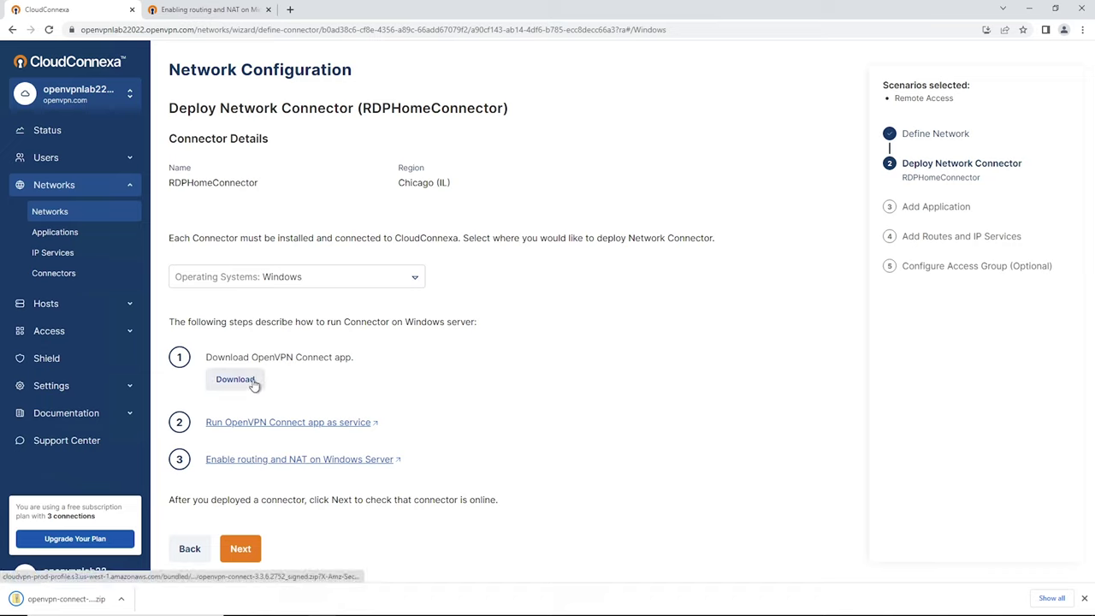
left_click(66, 601)
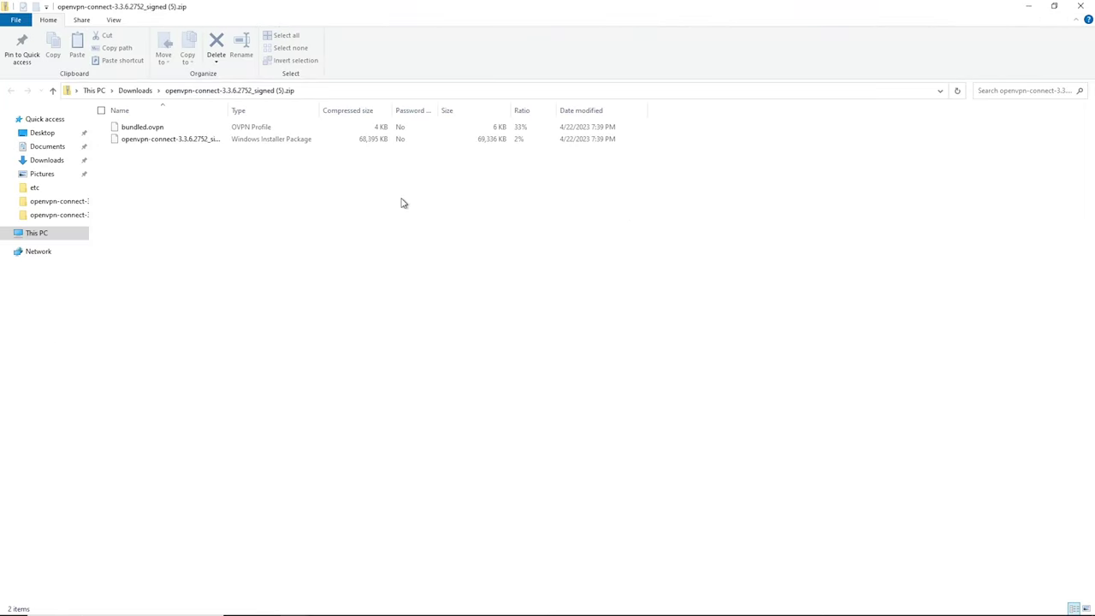
Extract all files from the OpenVPN Connect zip.
left_click(421, 49)
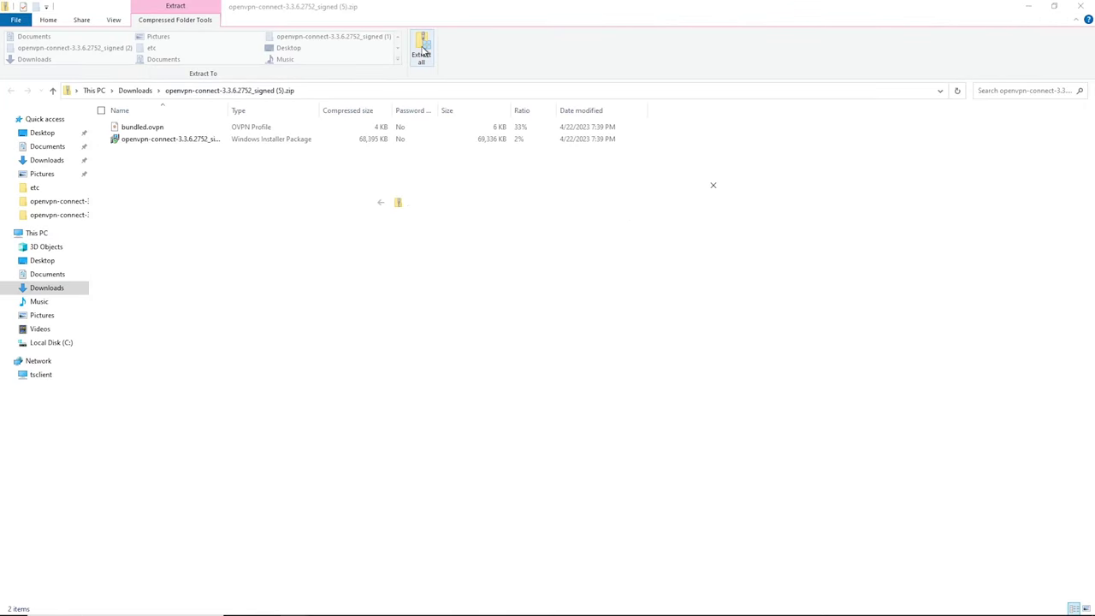
left_click(652, 425)
left_click(181, 139)
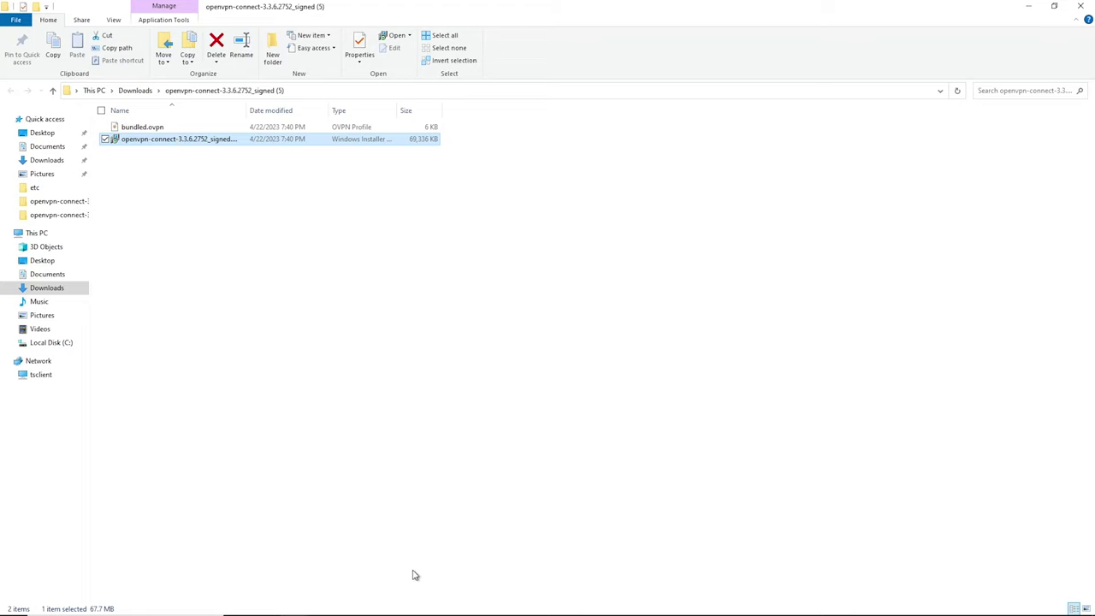
Import the bundled.ovpn profile into OpenVPN Connect and close both Explorer windows.
left_click(378, 605)
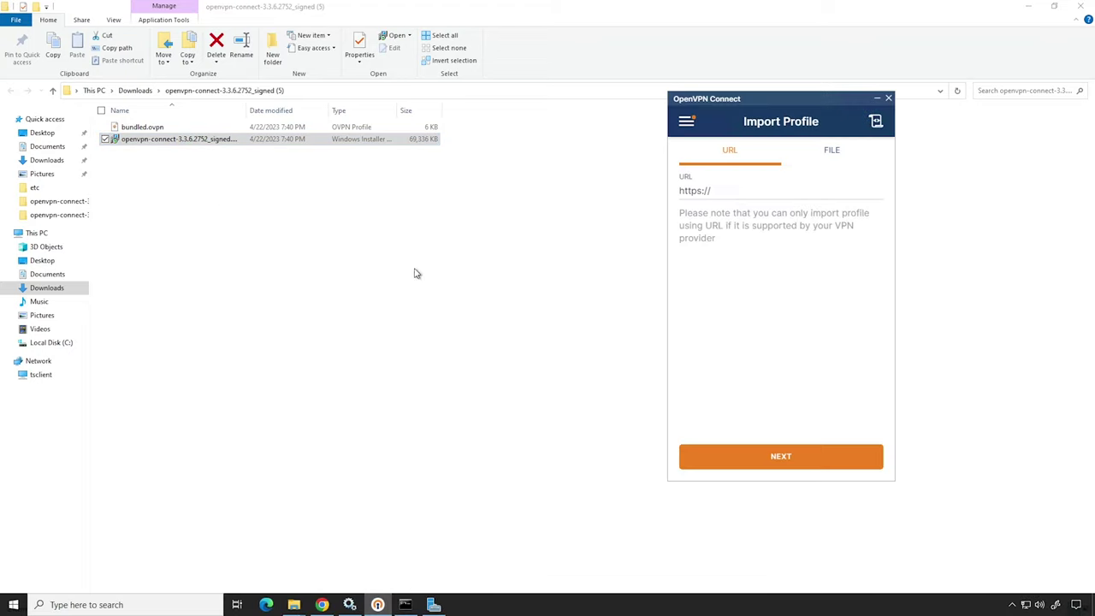
double_click(141, 127)
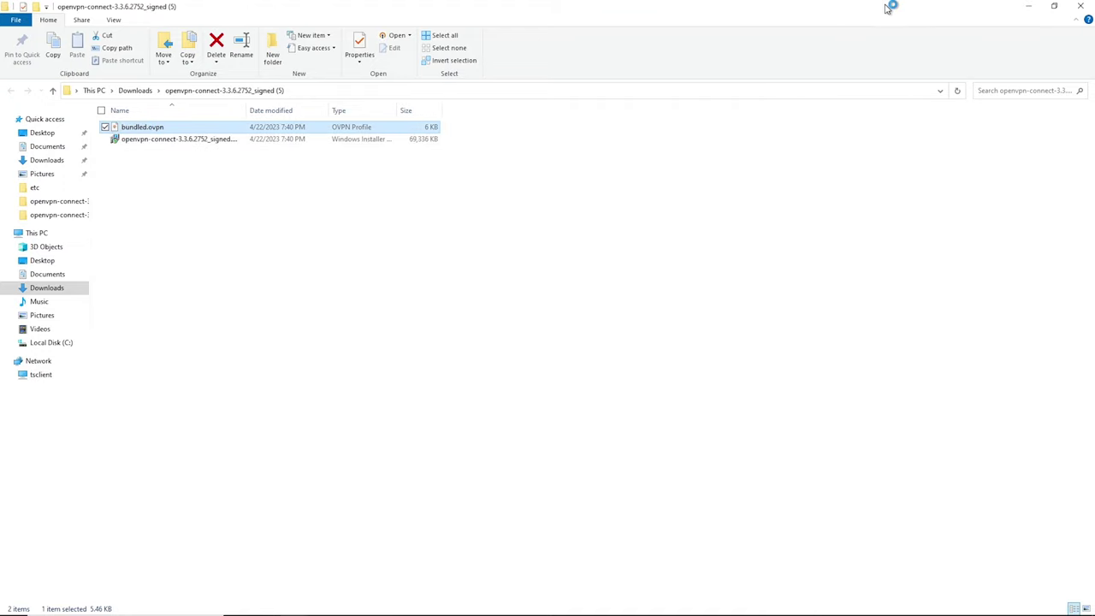
left_click(1085, 7)
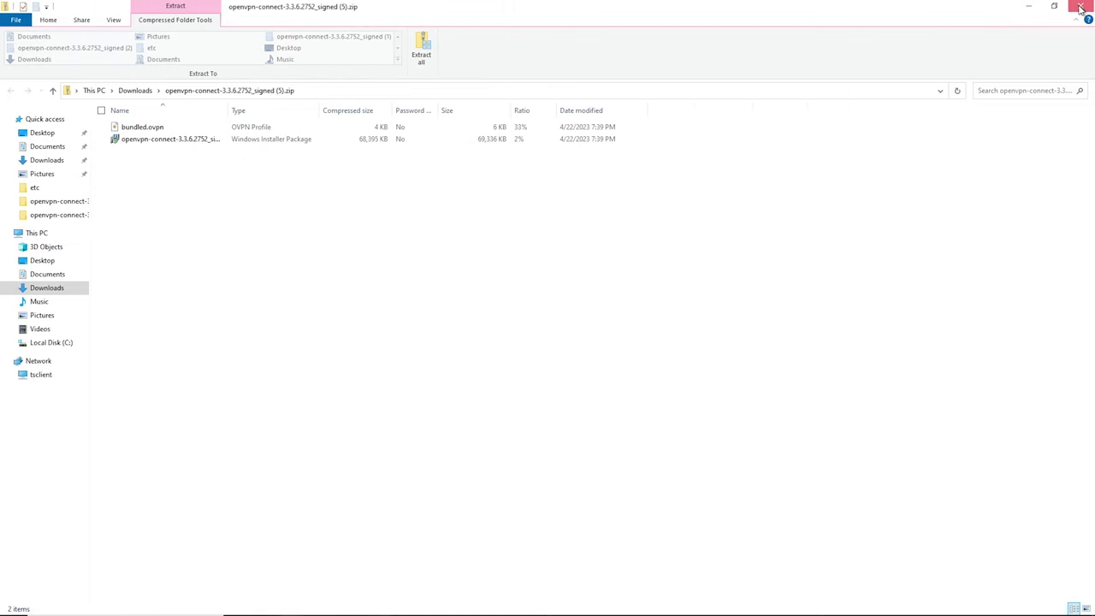
left_click(1080, 7)
left_click(749, 321)
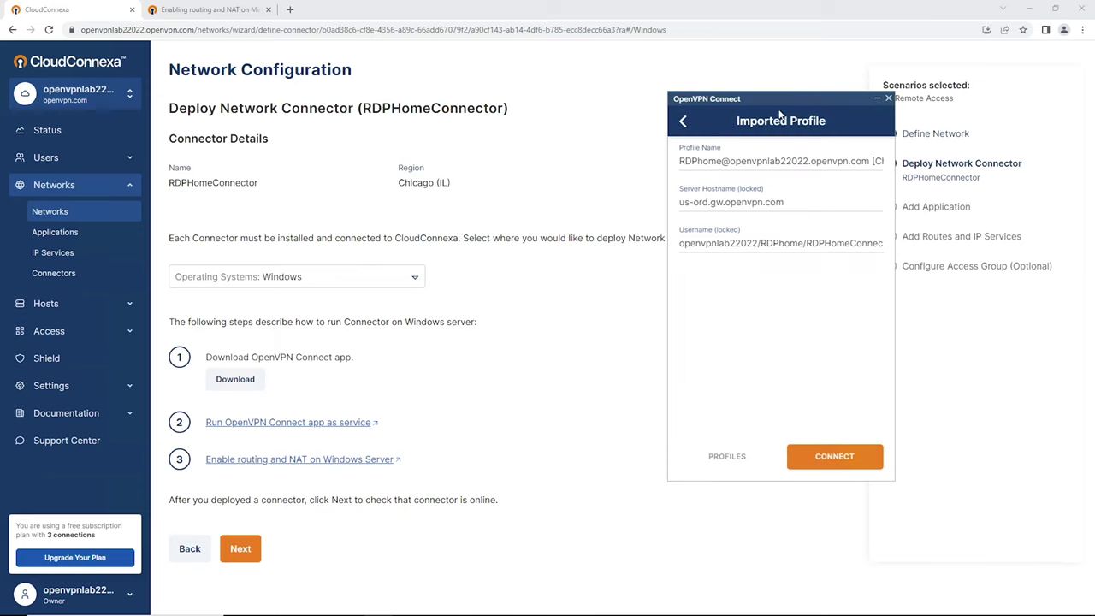
Connect the imported RDPhome profile in OpenVPN Connect, then return to the browser.
left_click(824, 457)
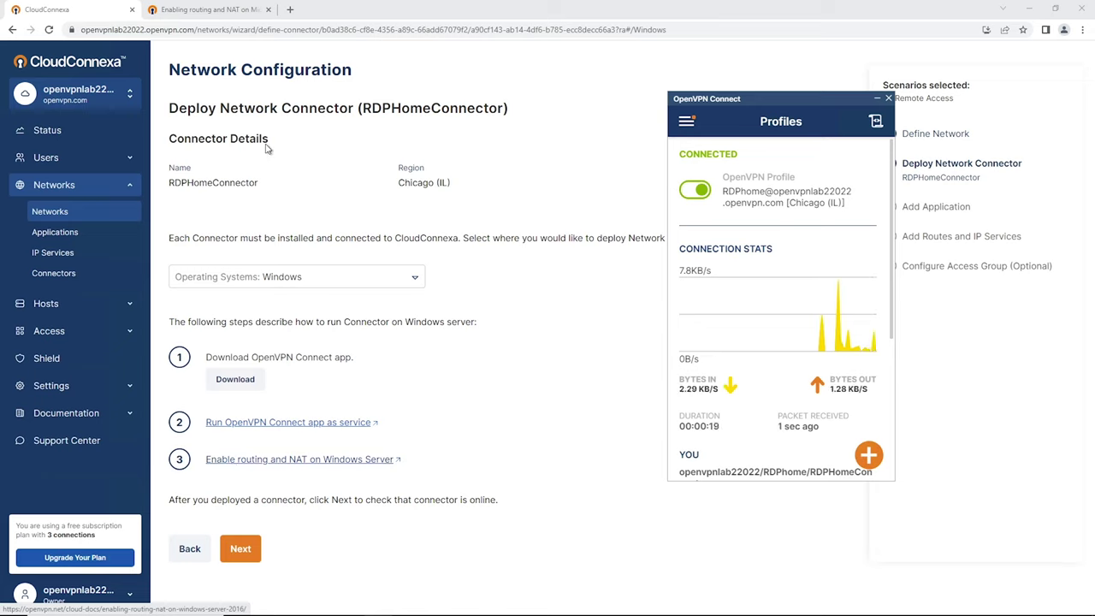
left_click(229, 9)
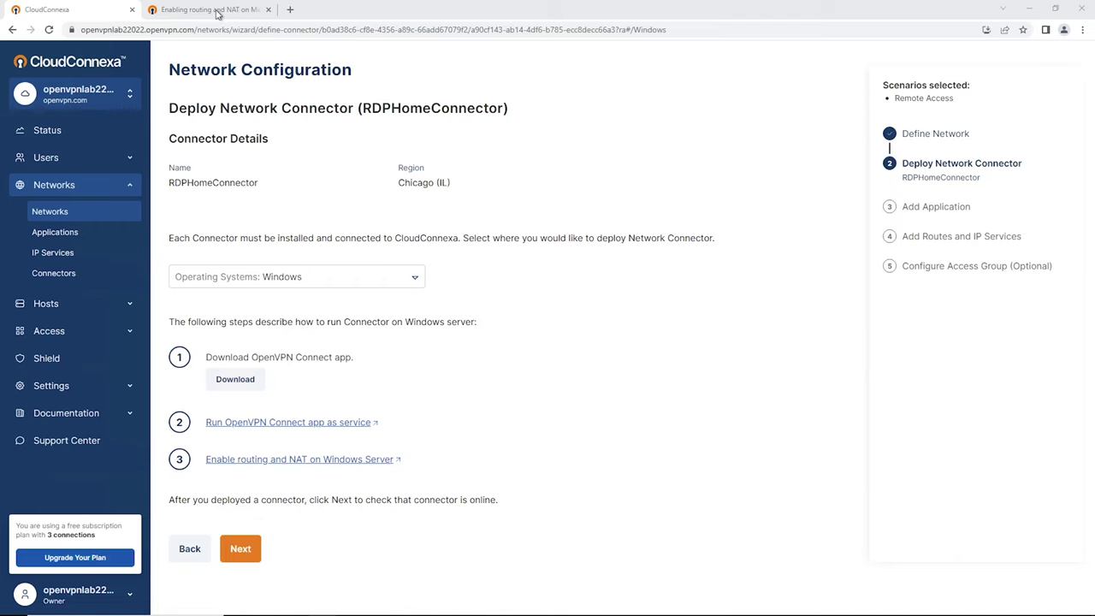
Look over the Windows routing and NAT guide, then return to the CloudConnexa wizard tab.
left_click(218, 13)
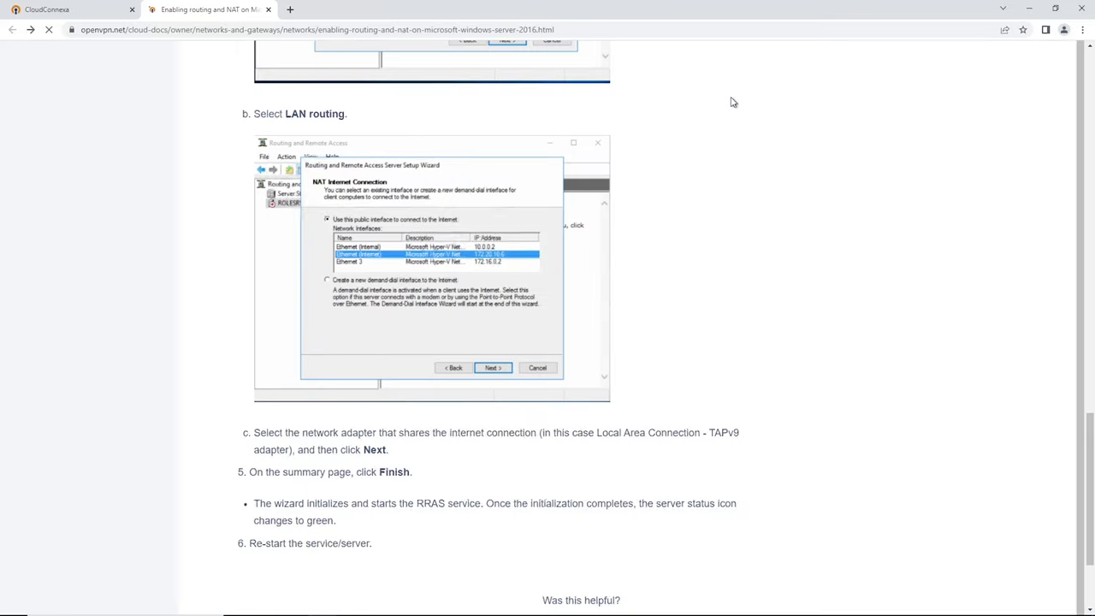
scroll(732, 103, "up", 10)
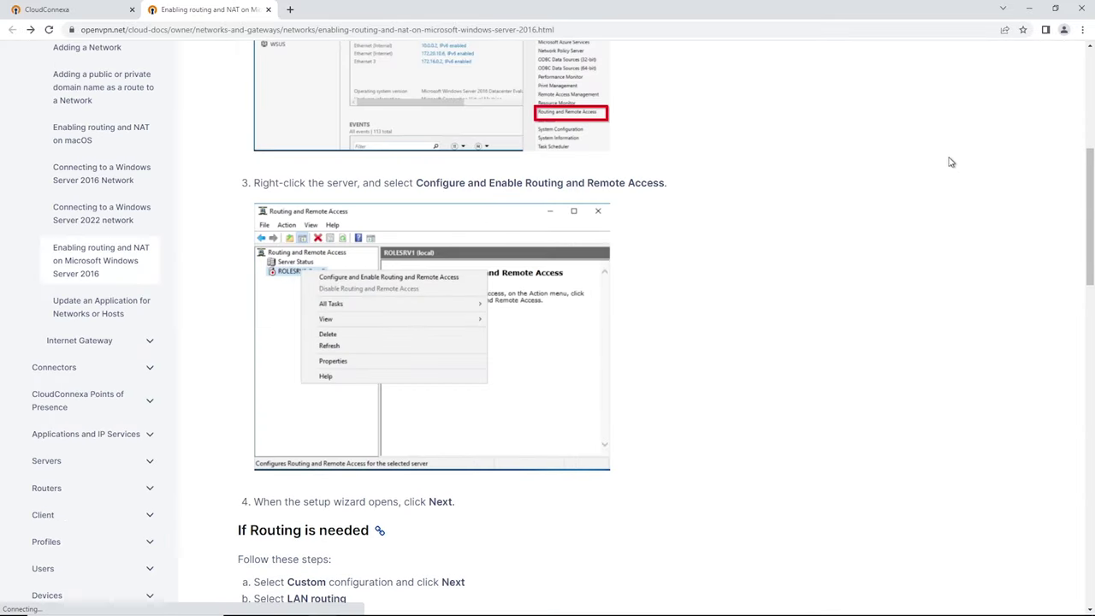
scroll(952, 165, "up", 5)
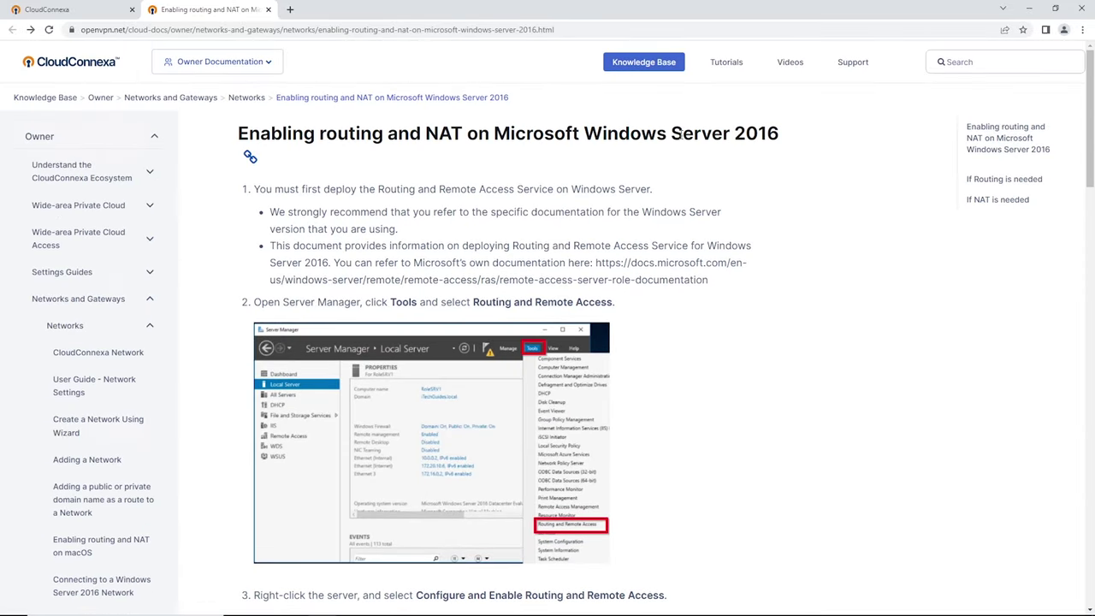
scroll(368, 392, "down", 4)
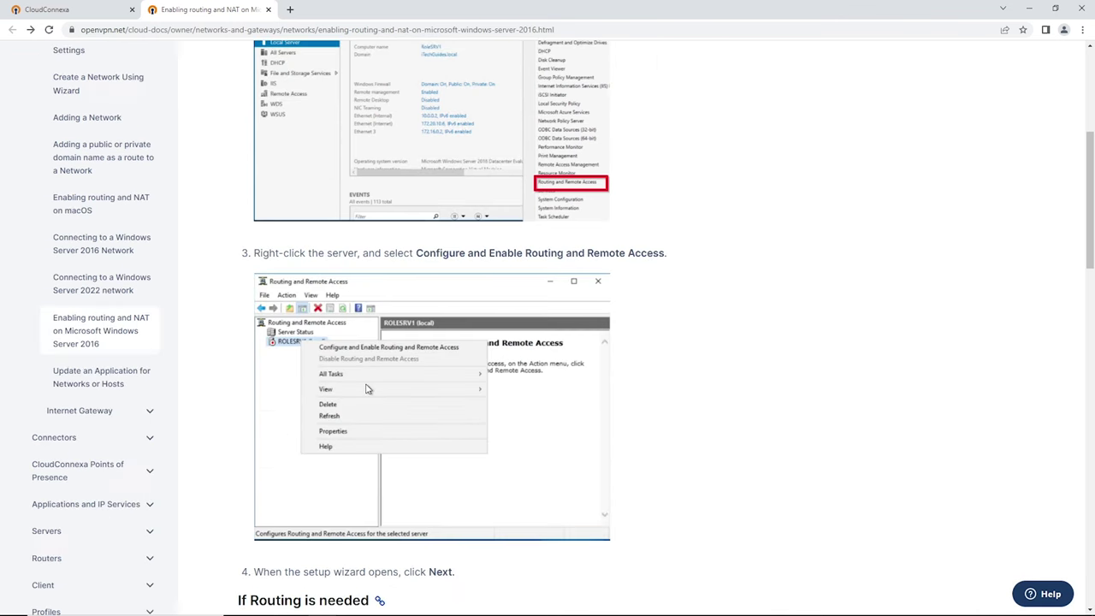
scroll(368, 389, "up", 4)
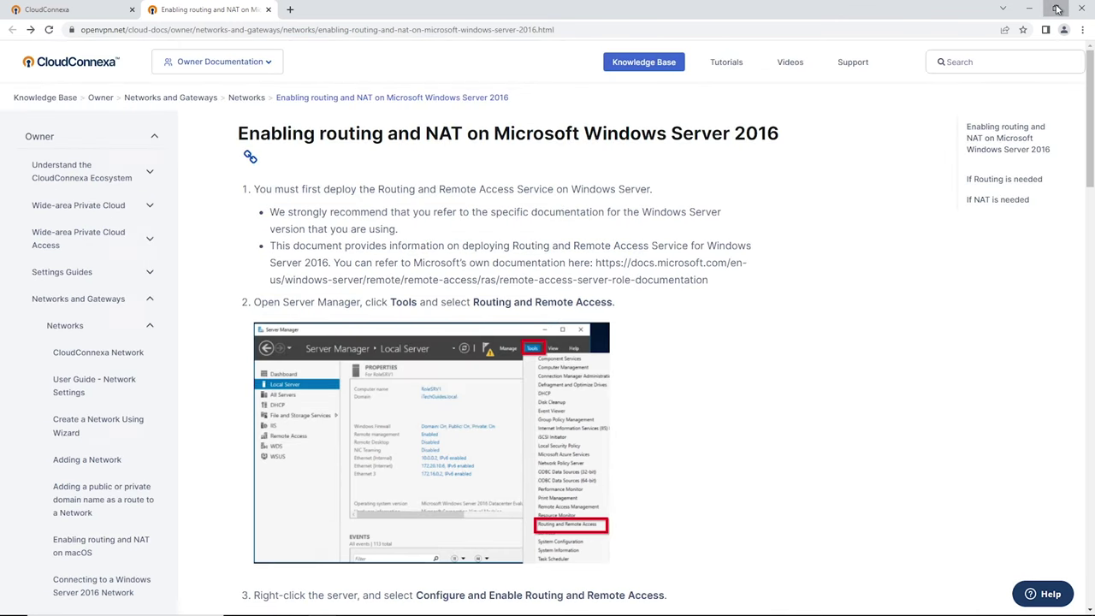
key("ctrl+shift+Tab")
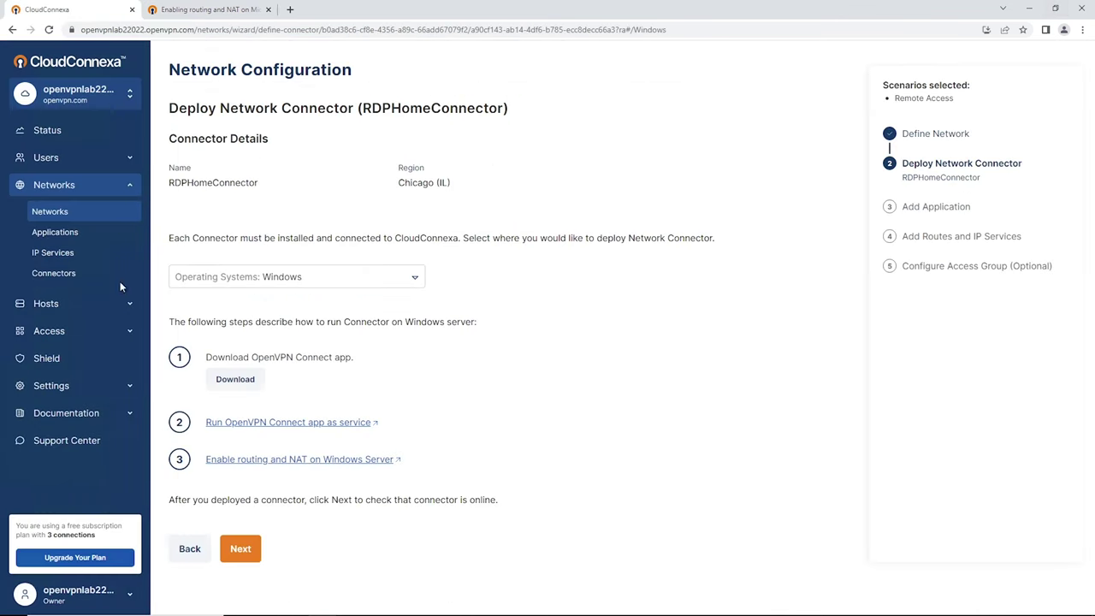
Confirm RDPHomeConnector is online and advance to the Add Application step.
left_click(242, 551)
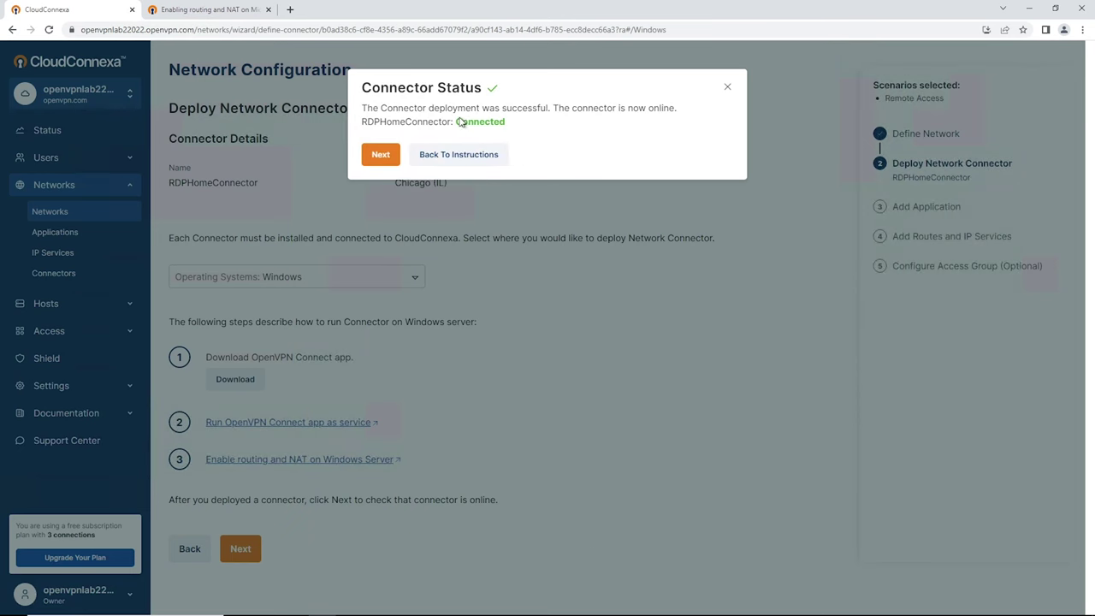
left_click(381, 155)
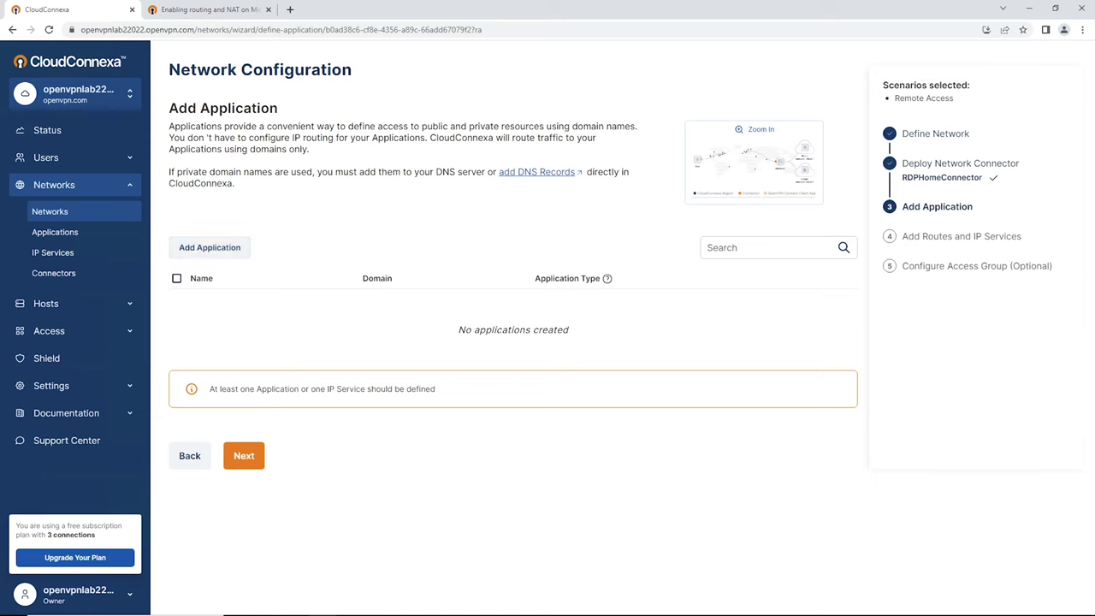
left_click(294, 605)
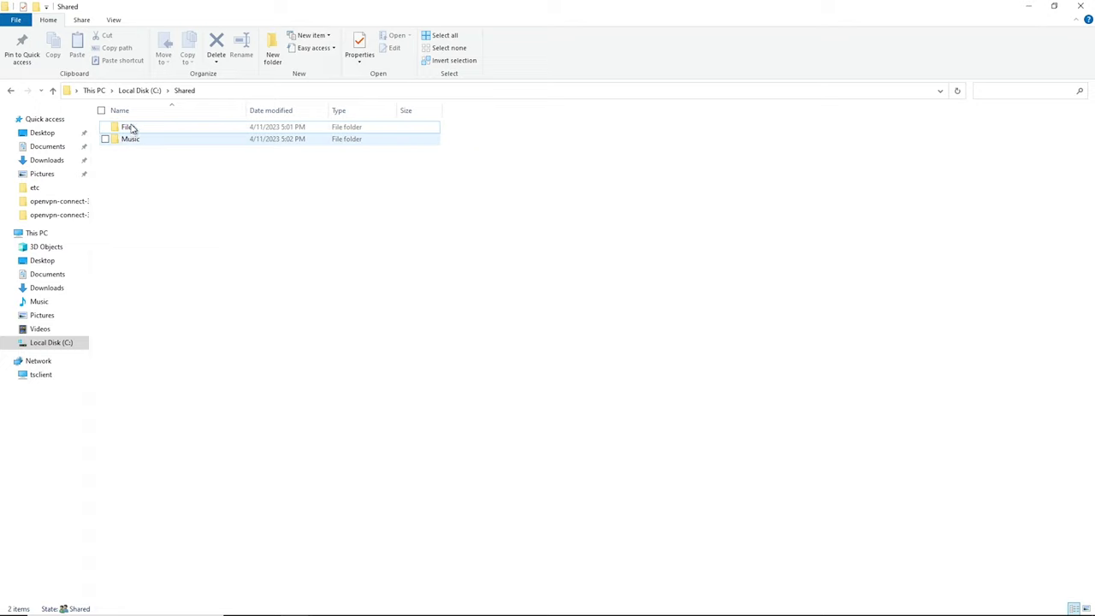
left_click(1026, 8)
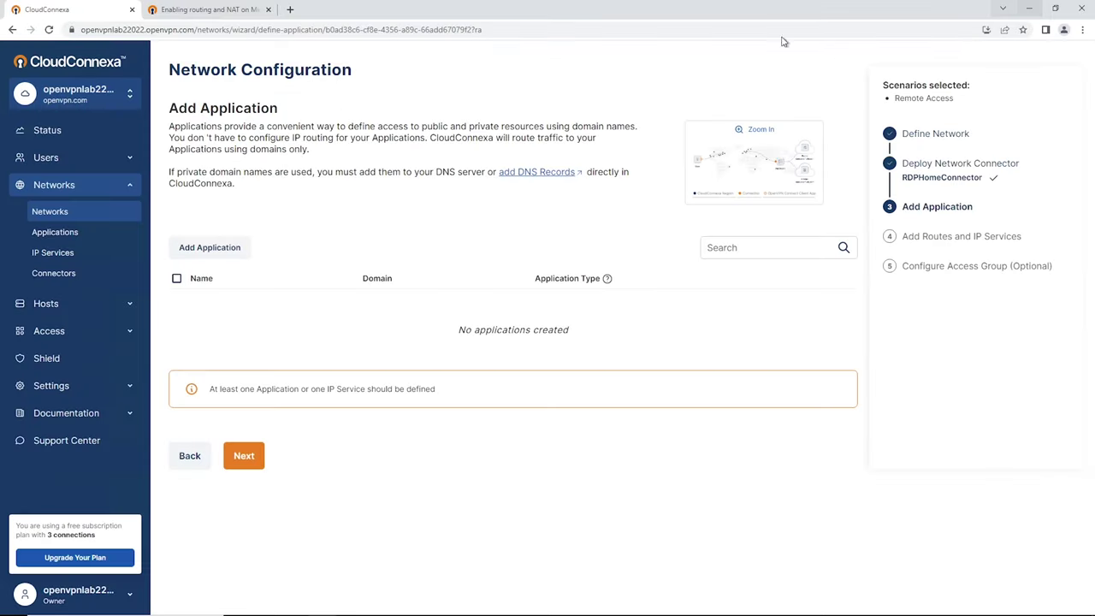
left_click(192, 246)
Enter application name 'shared' and domain 'home.local', and switch its protocol to Custom.
left_click(193, 323)
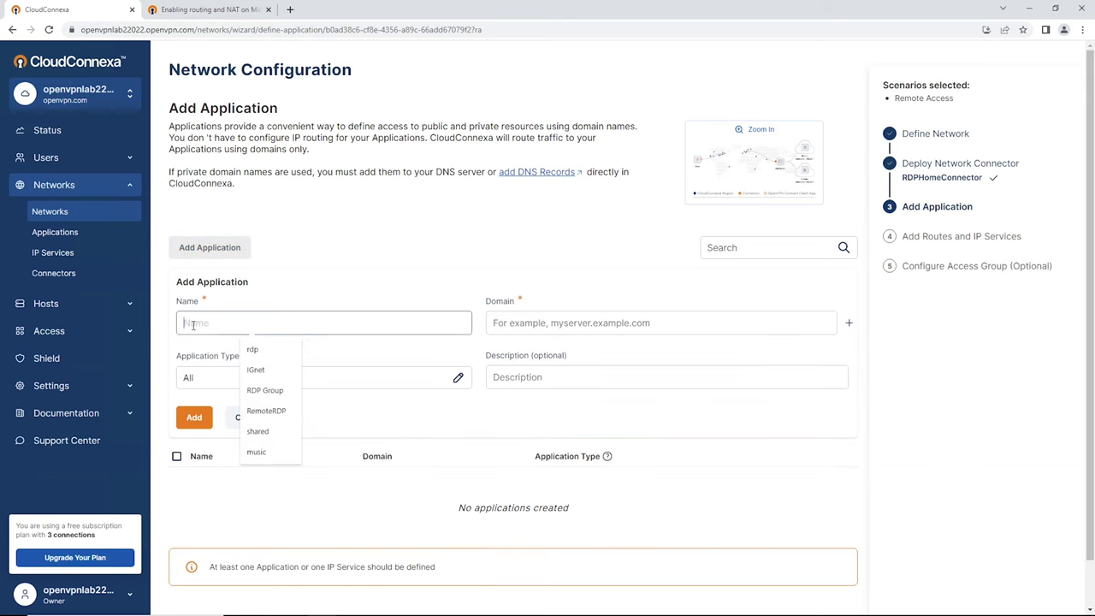
type("s")
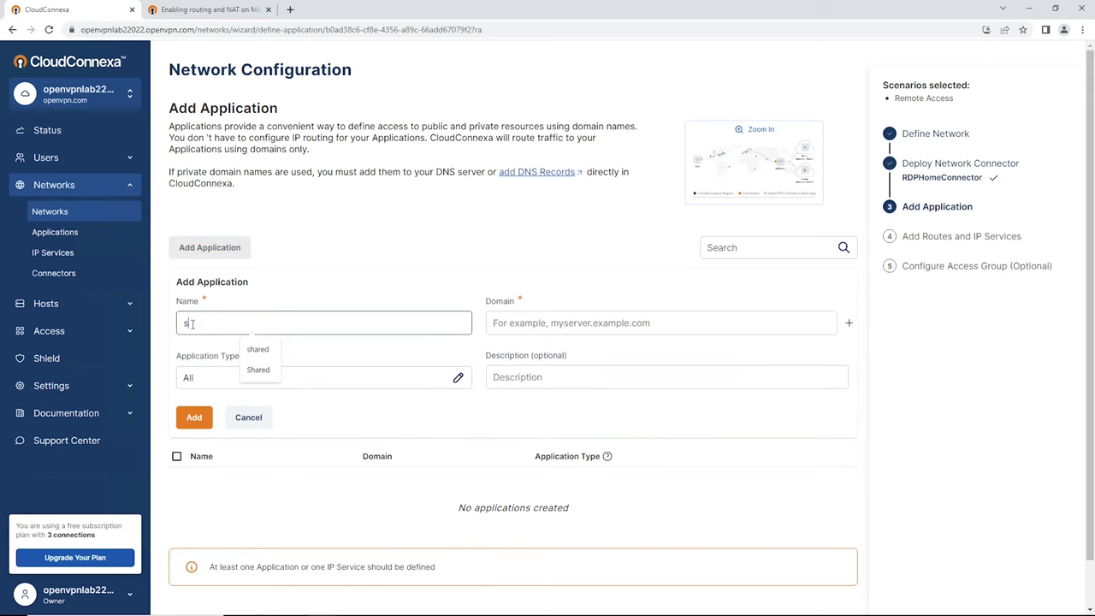
type("hared")
left_click(541, 321)
type("h")
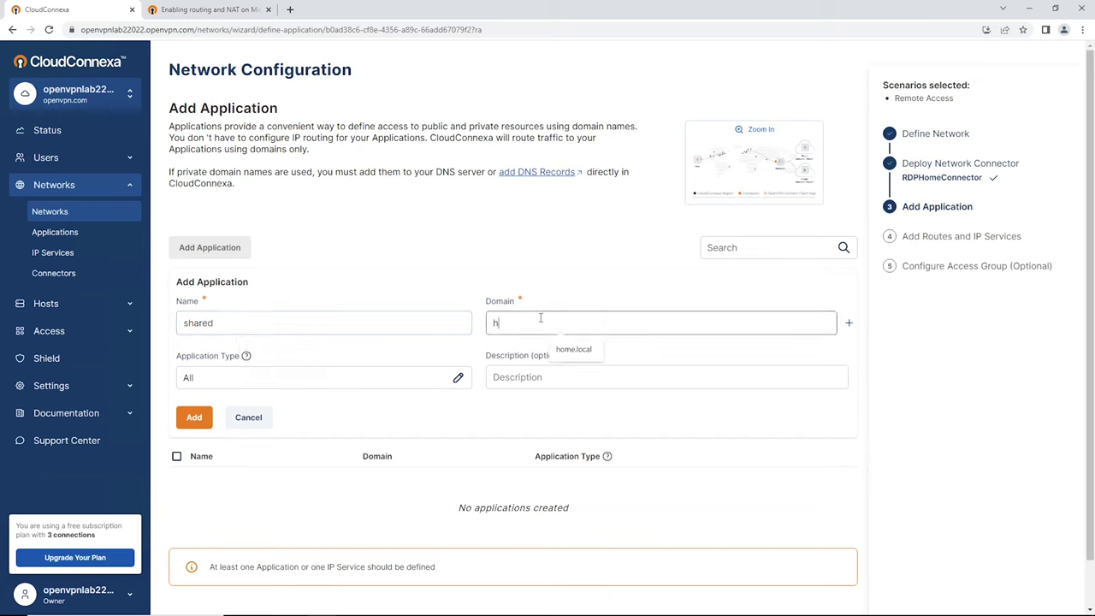
type("ome.local")
left_click(458, 382)
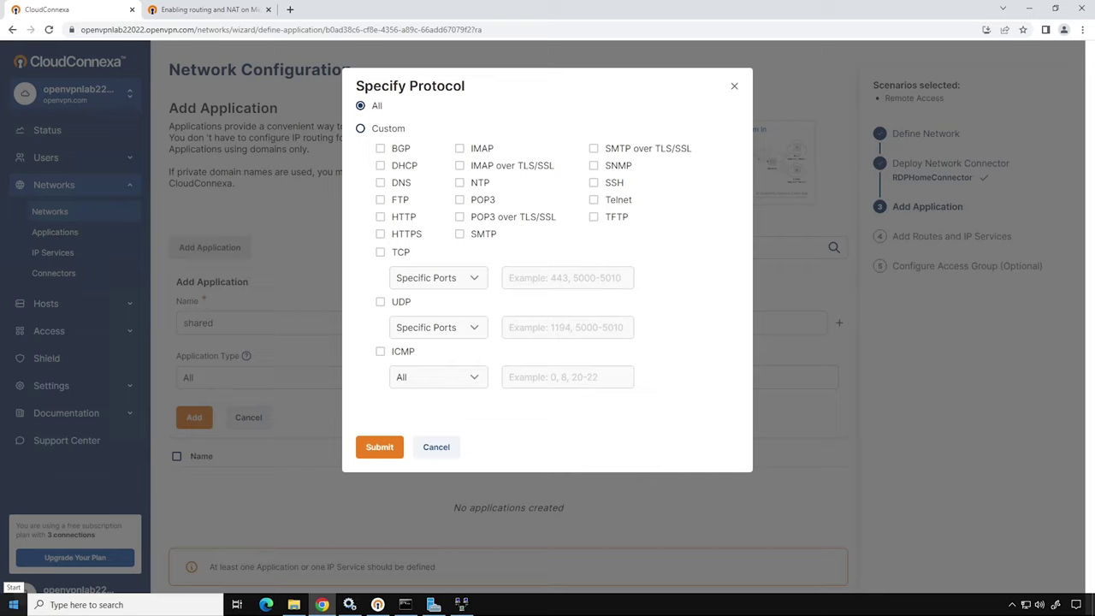
left_click(361, 130)
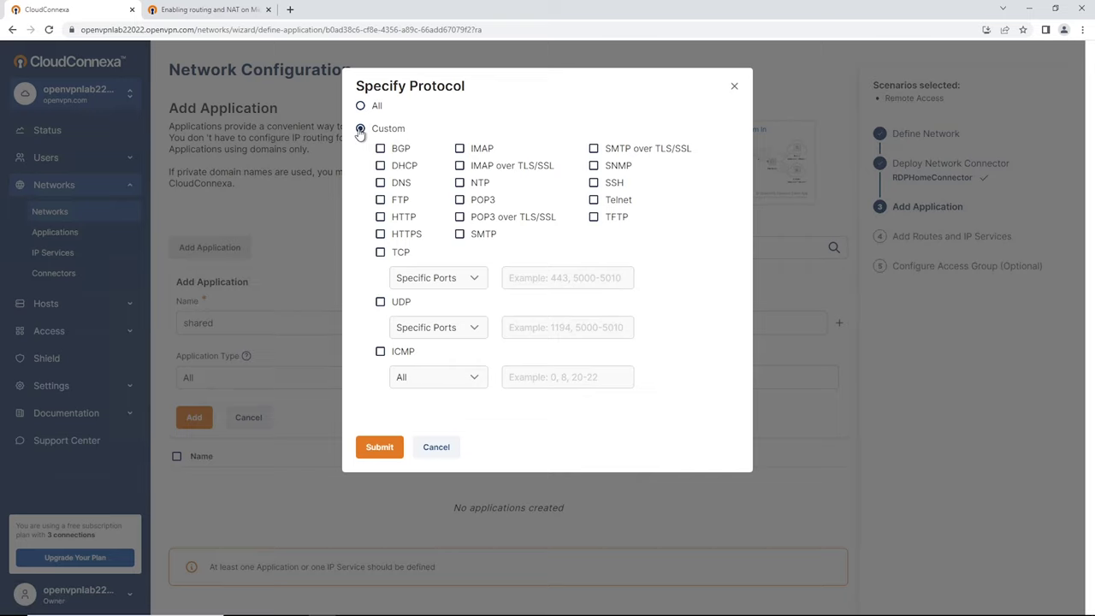
Set custom protocols to TCP ports 139,445 and UDP ports 137,138, and submit.
left_click(381, 253)
left_click(530, 280)
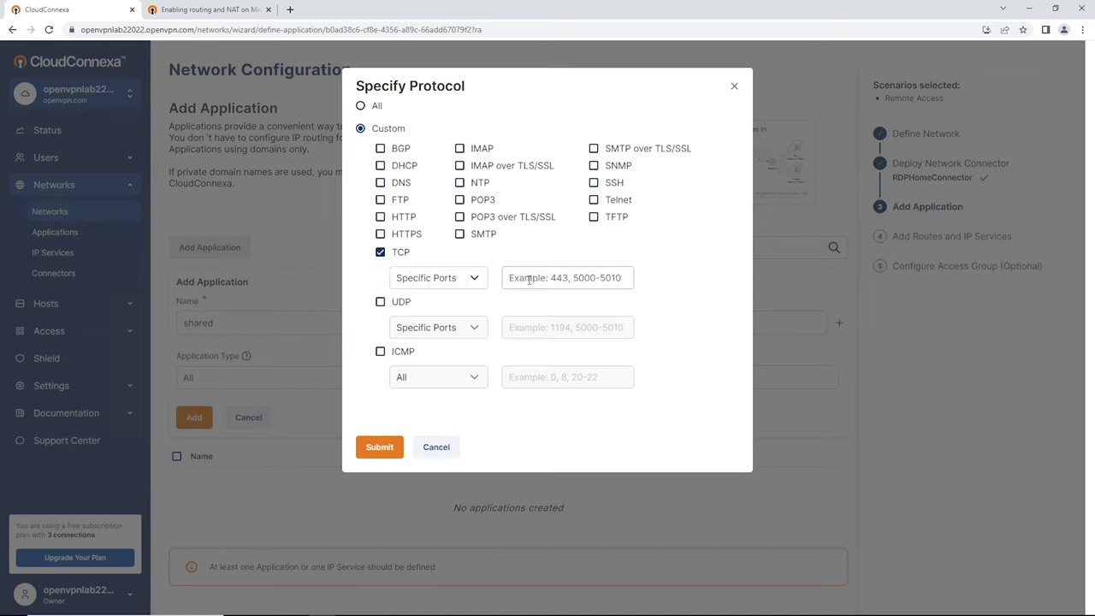
left_click(516, 278)
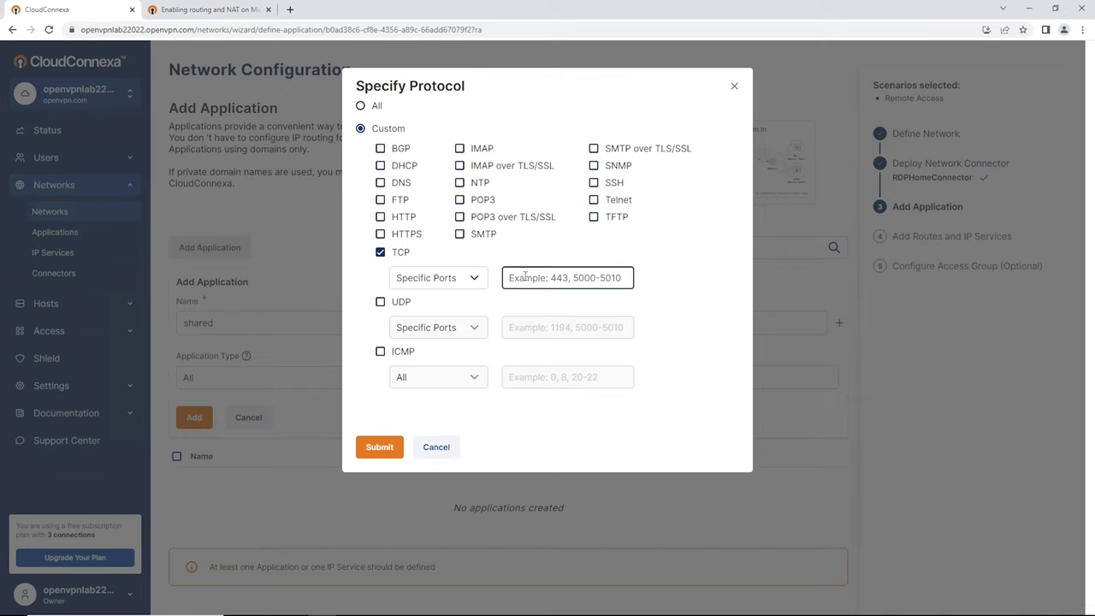
type("139,445")
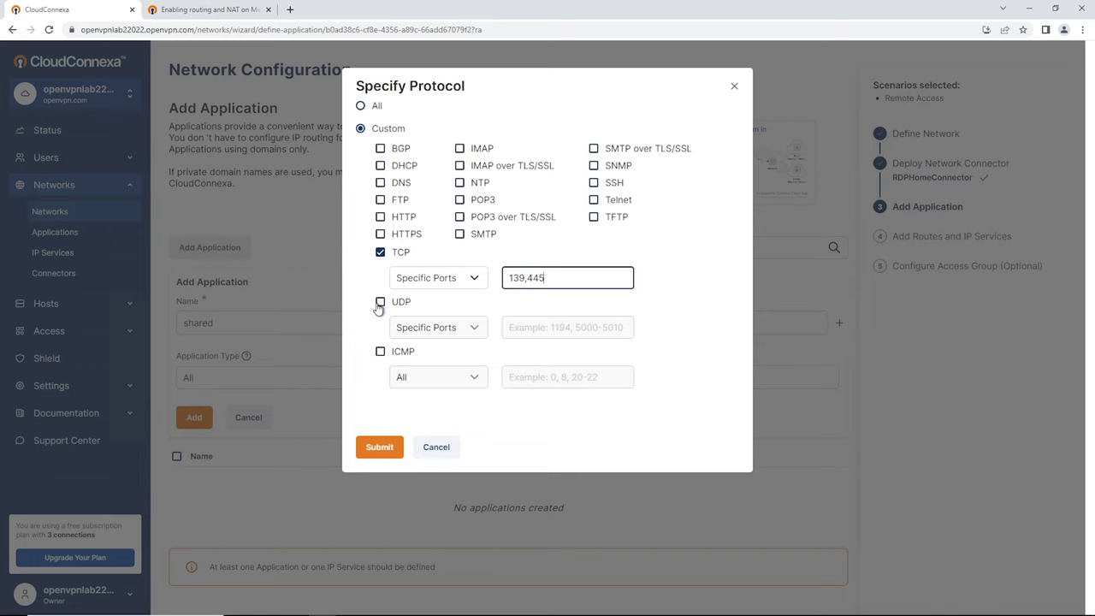
left_click(380, 302)
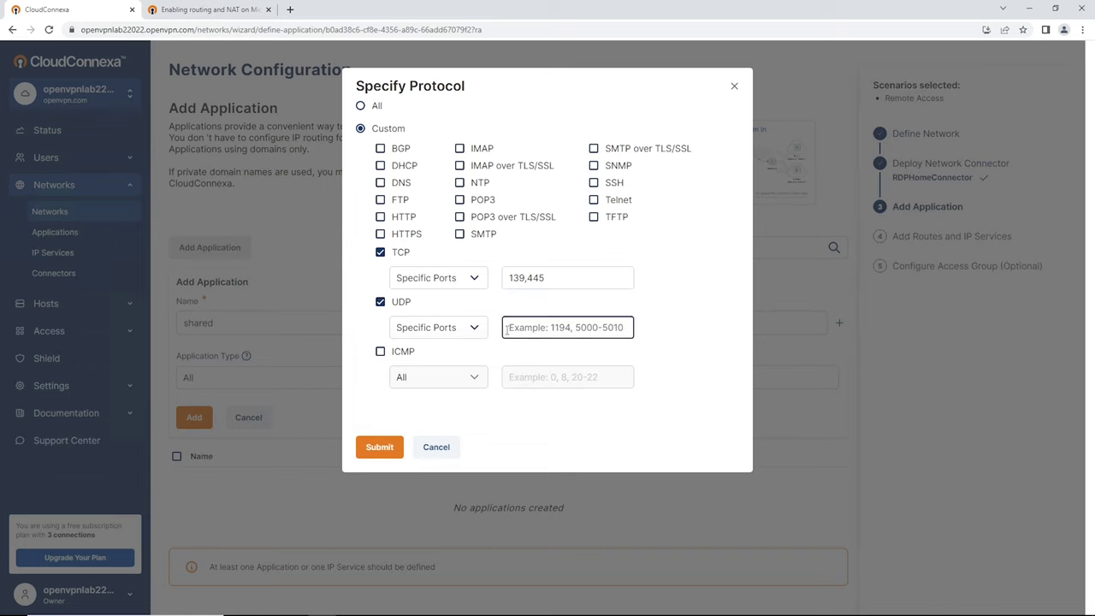
type("137,")
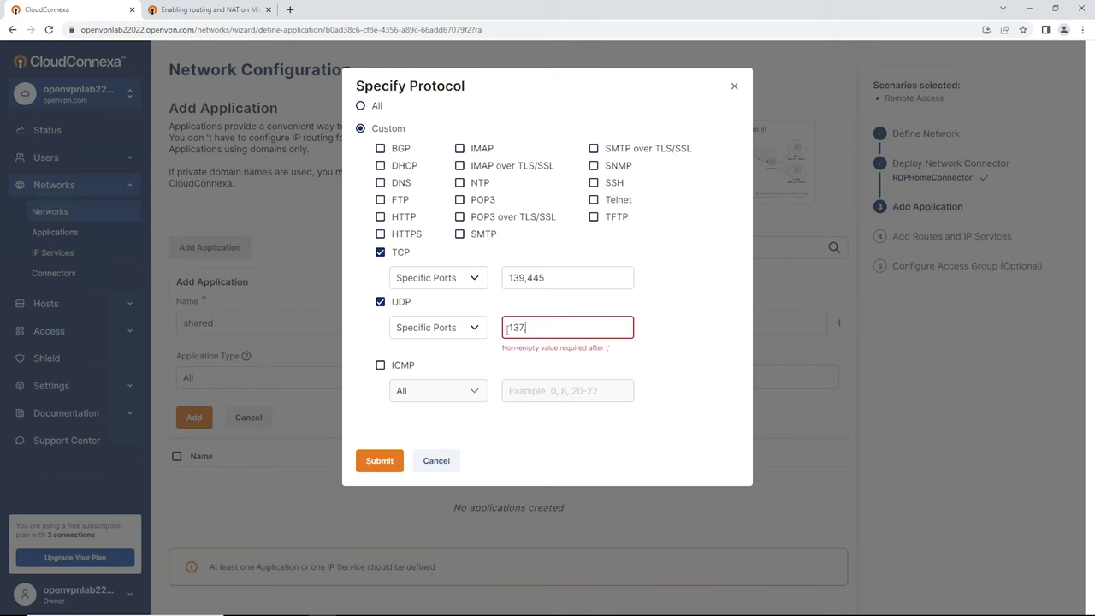
type("138")
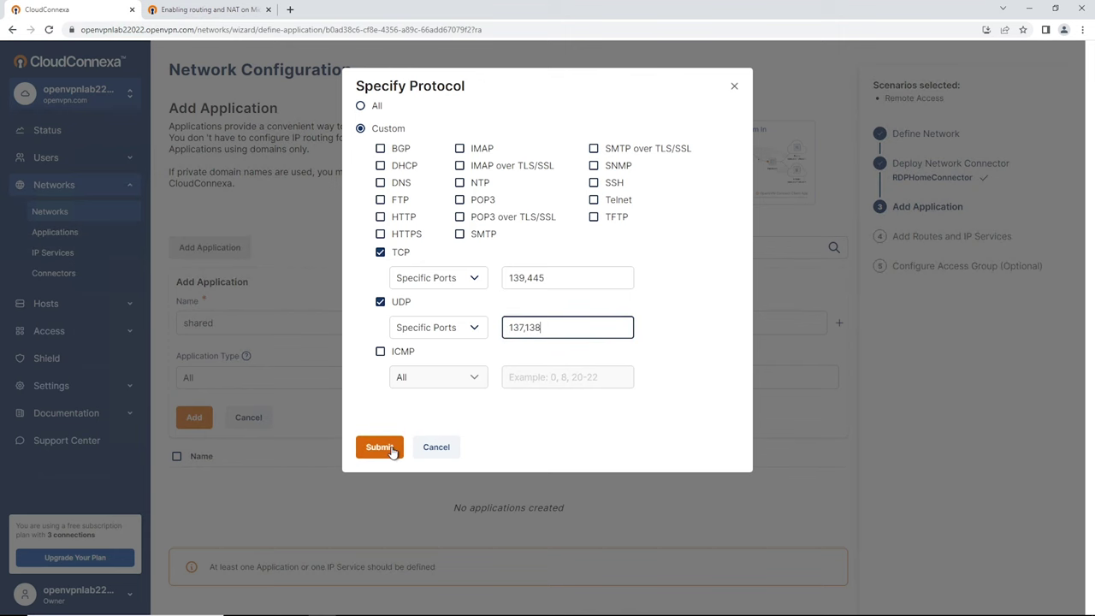
left_click(382, 447)
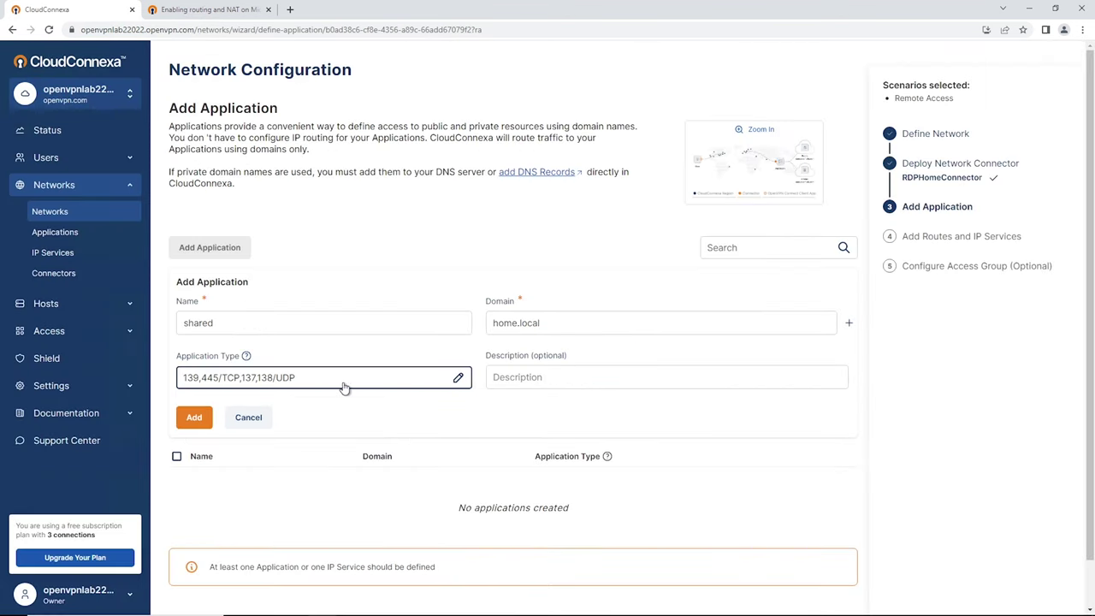
Save the shared application and advance the wizard past routes and IP services.
left_click(195, 419)
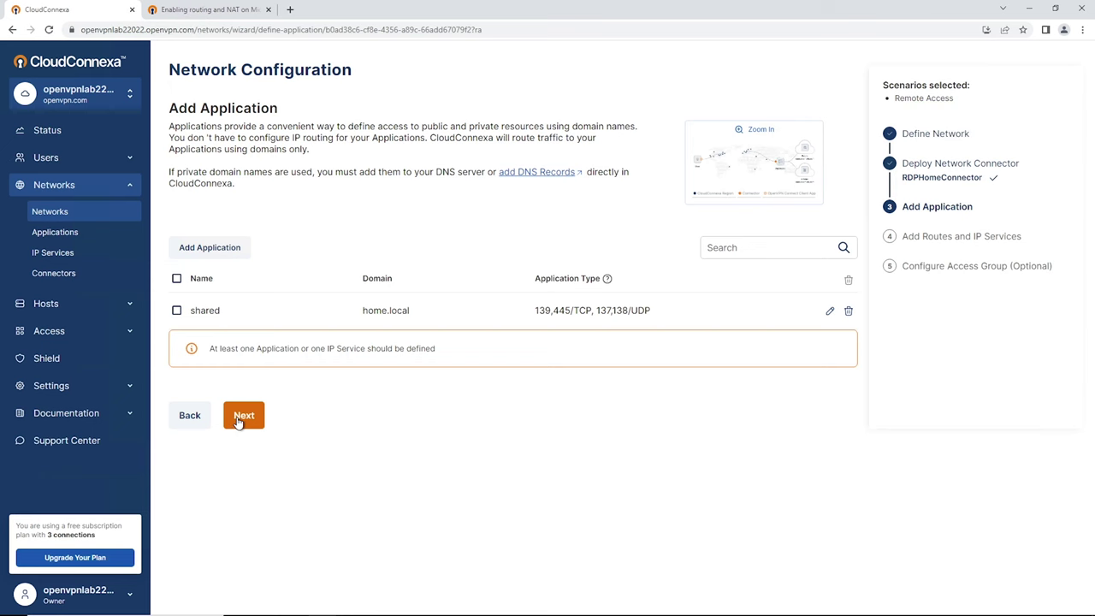
left_click(243, 416)
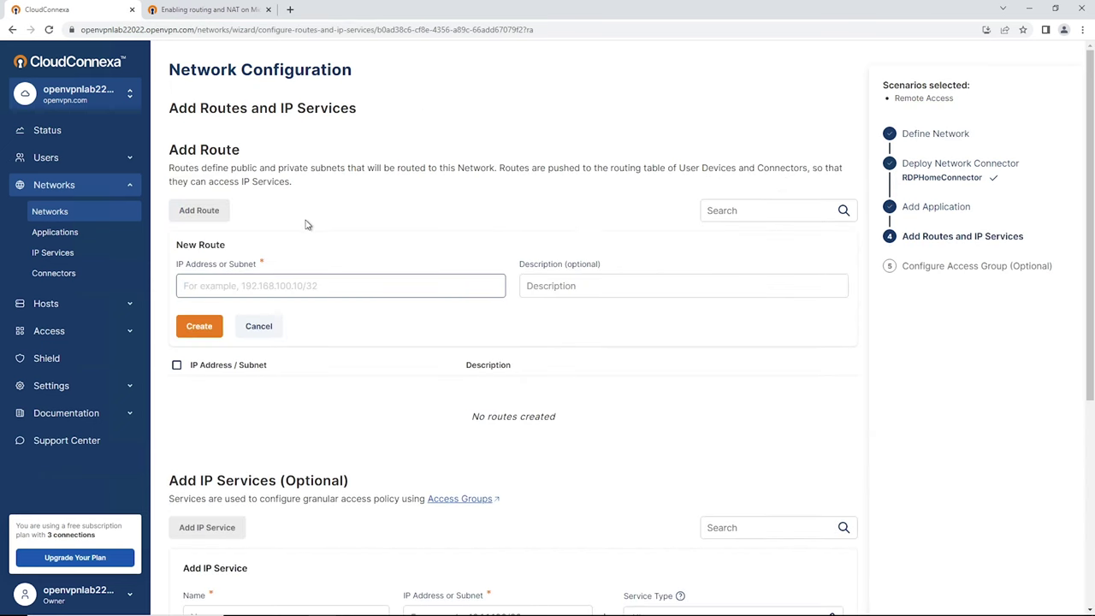
scroll(307, 226, "down", 3)
scroll(320, 334, "down", 1)
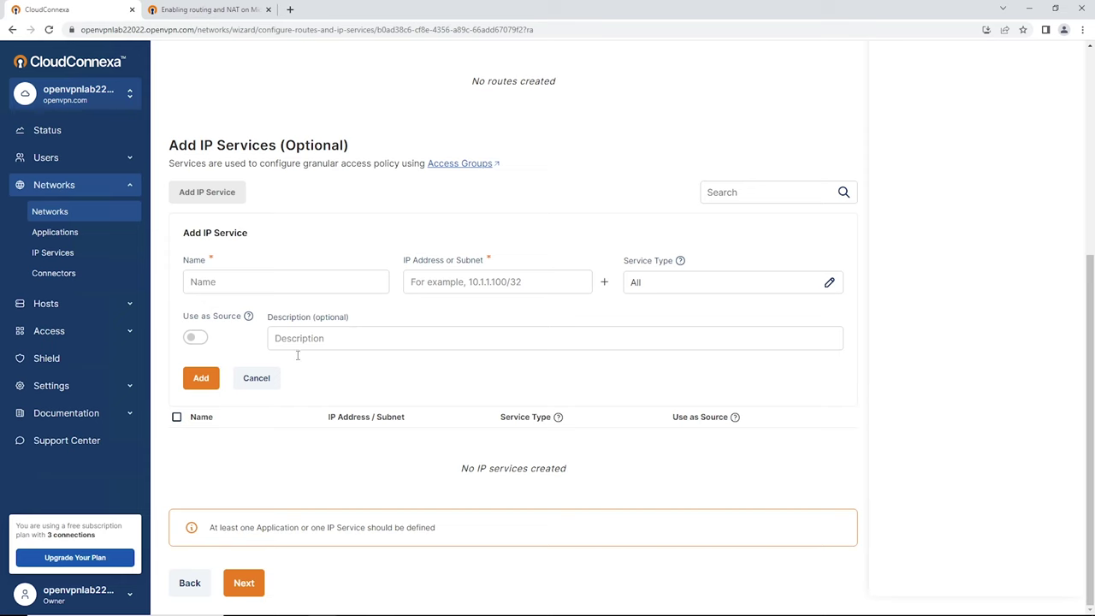
left_click(245, 585)
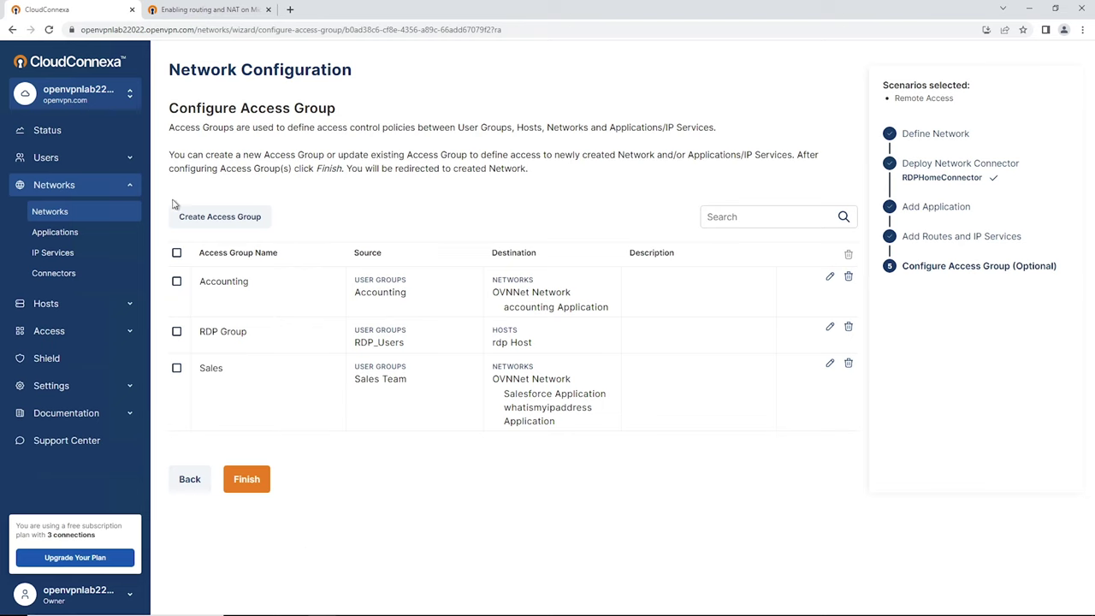
Create the 'HomeRDP Group' access group with Tech Support as source and RDPhome as destination.
left_click(223, 217)
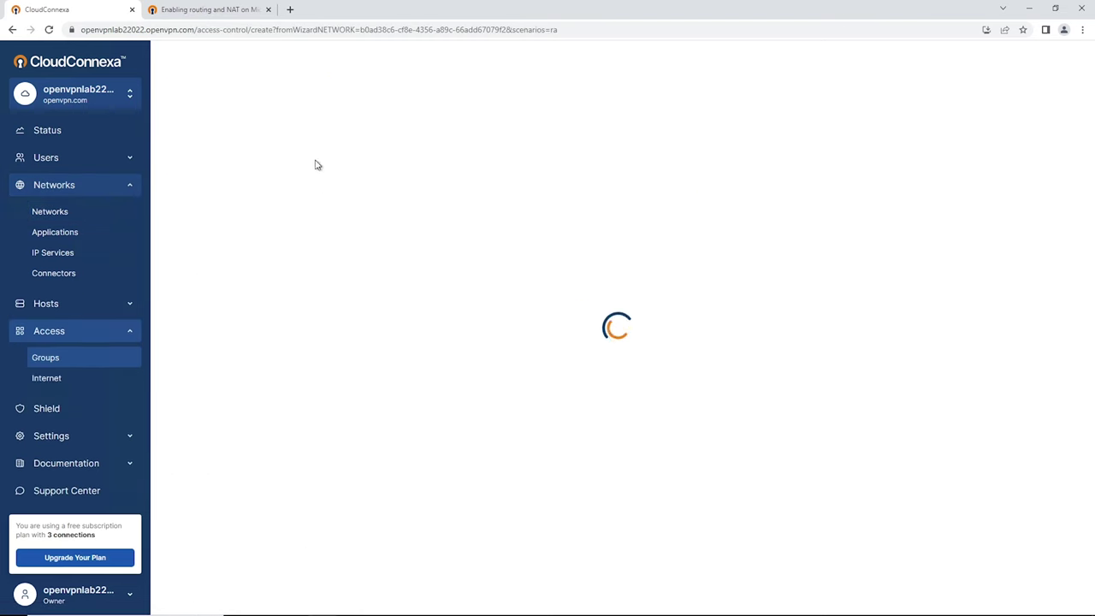
left_click_drag(268, 135, 171, 141)
type("HomeRDP Group")
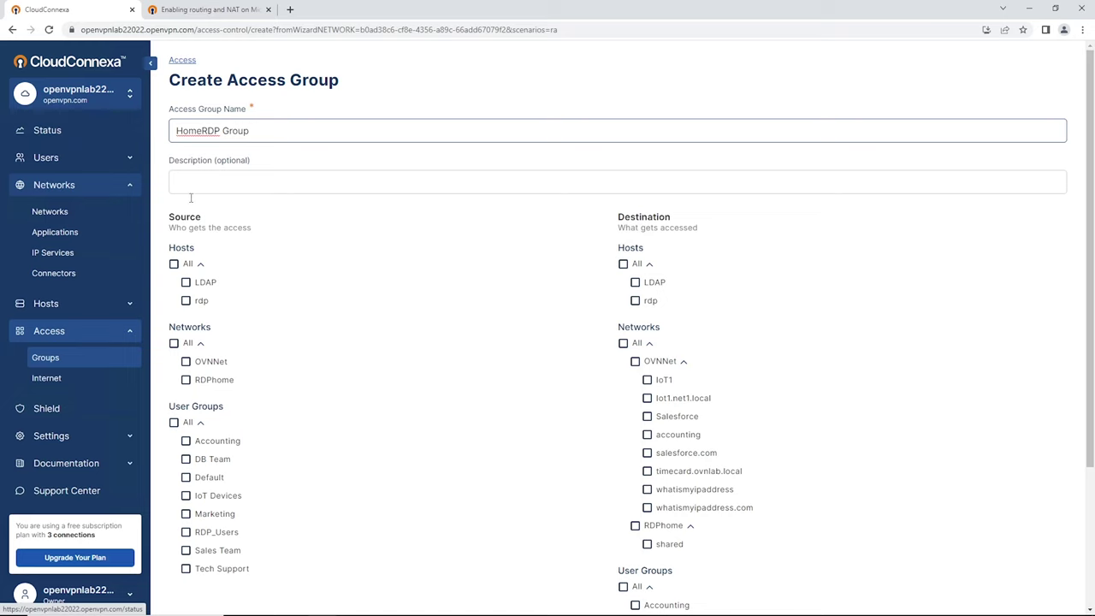
scroll(227, 381, "down", 1)
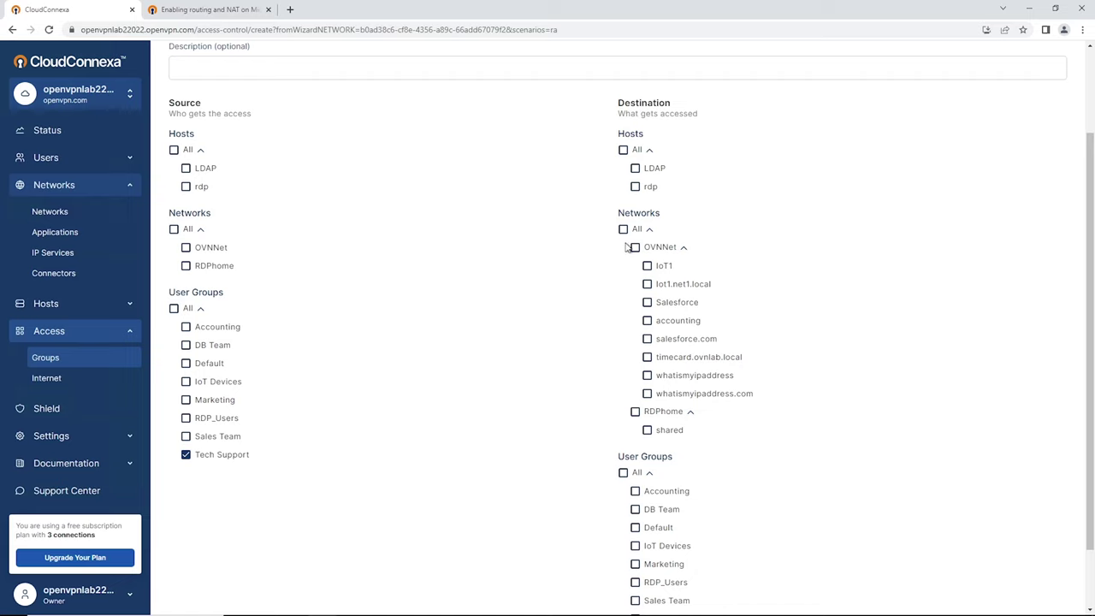
left_click(635, 412)
scroll(291, 522, "down", 1)
left_click(192, 589)
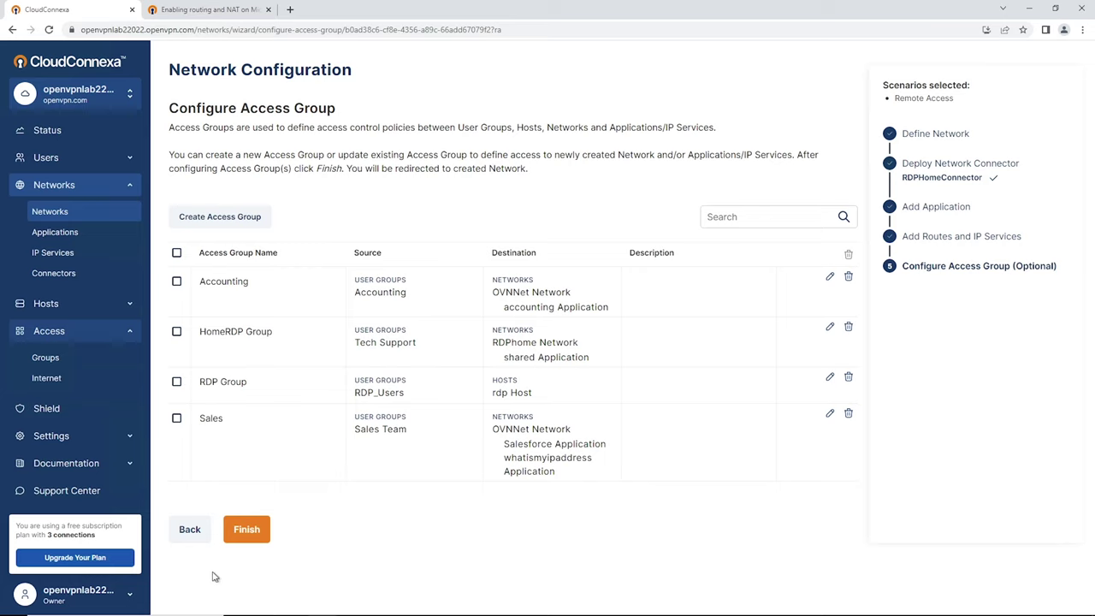
Finish the wizard and review RDPhome's Applications, IP Services and Connectors tabs.
left_click(246, 530)
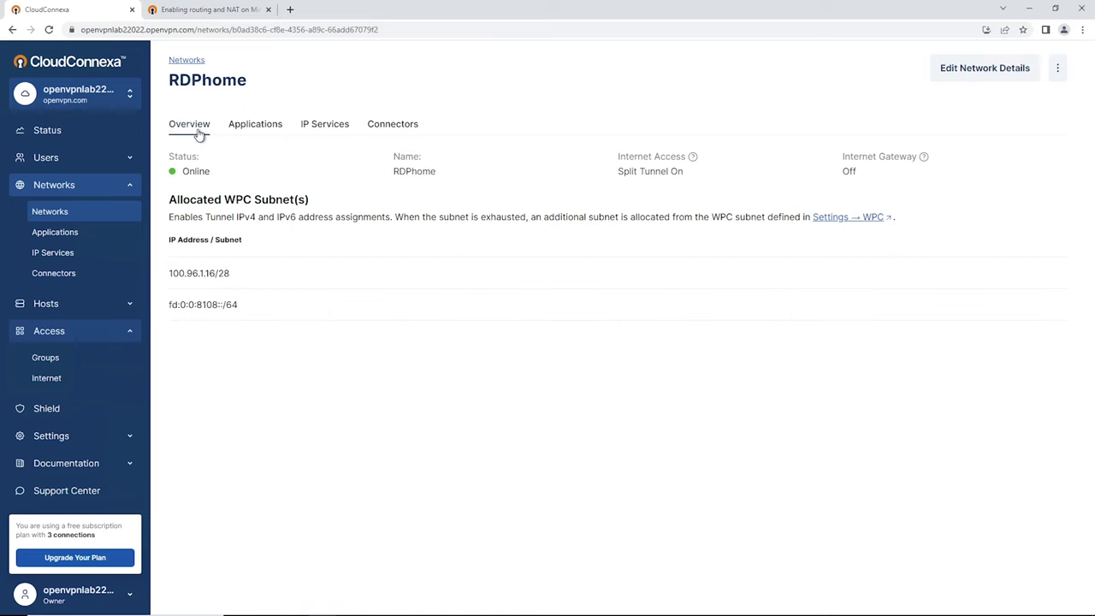
left_click(260, 134)
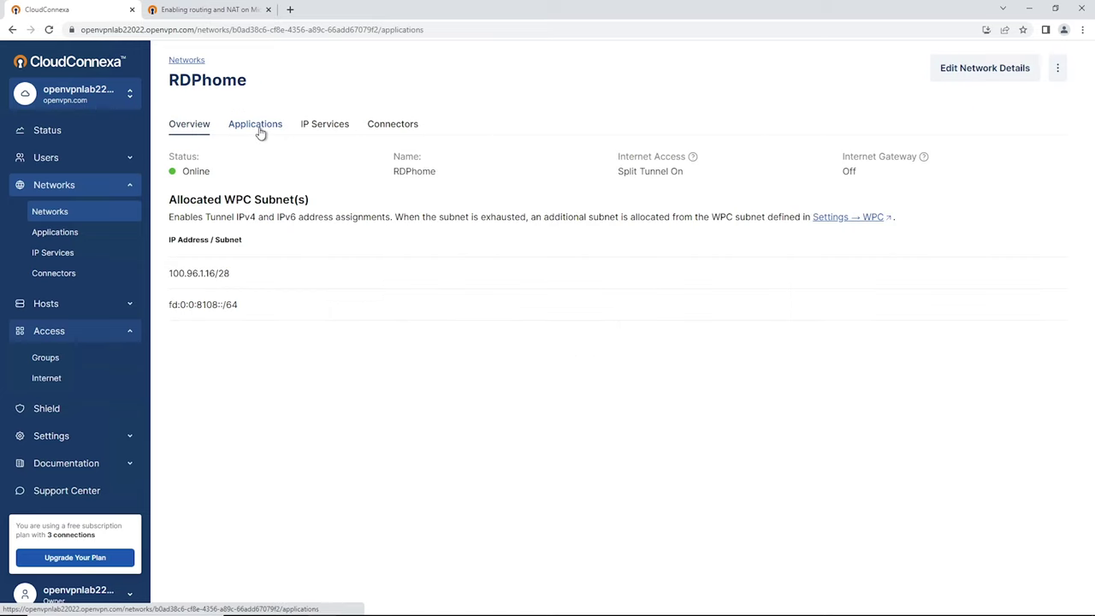
left_click(330, 125)
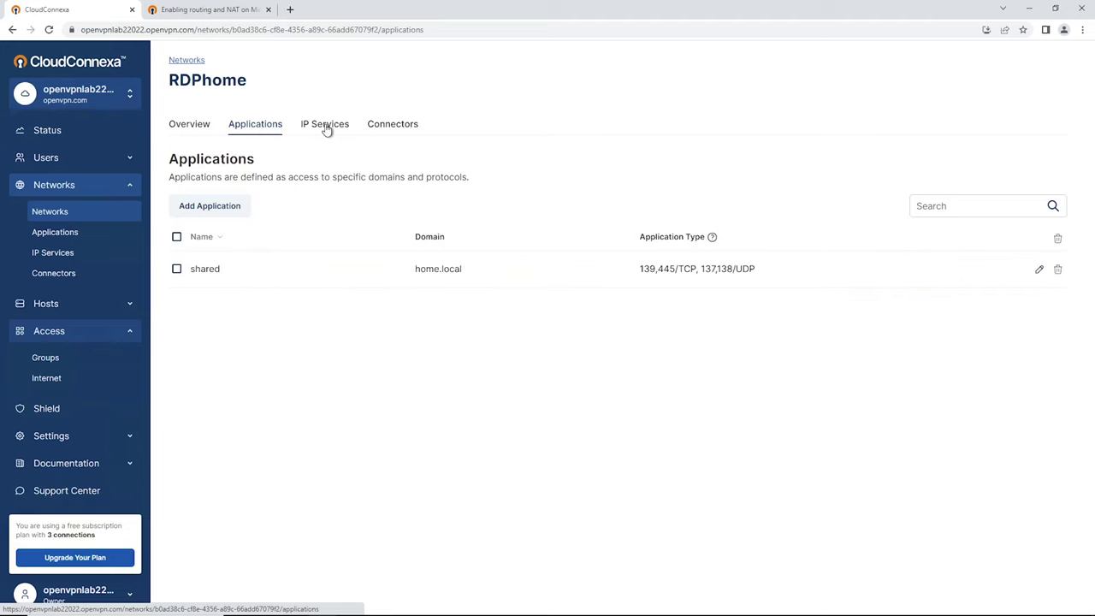
left_click(414, 125)
left_click(132, 439)
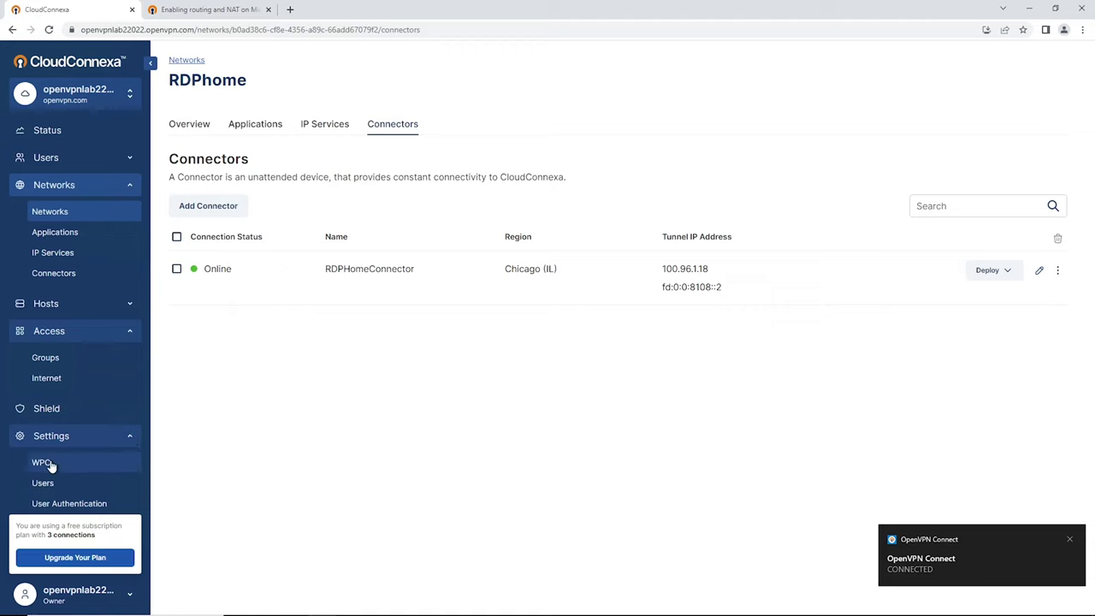
scroll(55, 460, "down", 2)
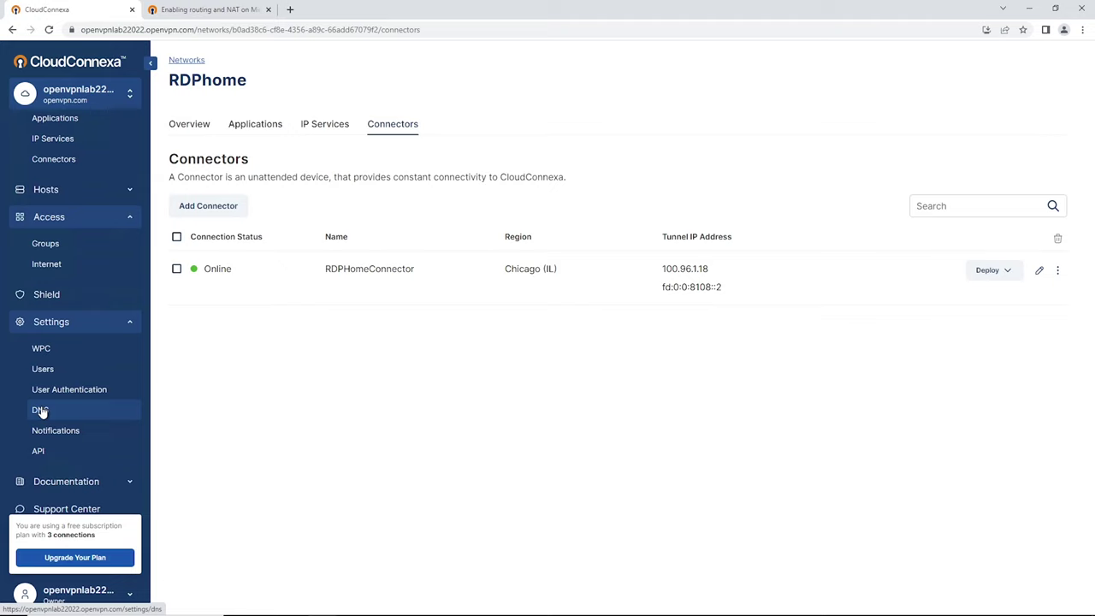
Add a new DNS record under DNS Records with domain name shared.home.local.
left_click(40, 411)
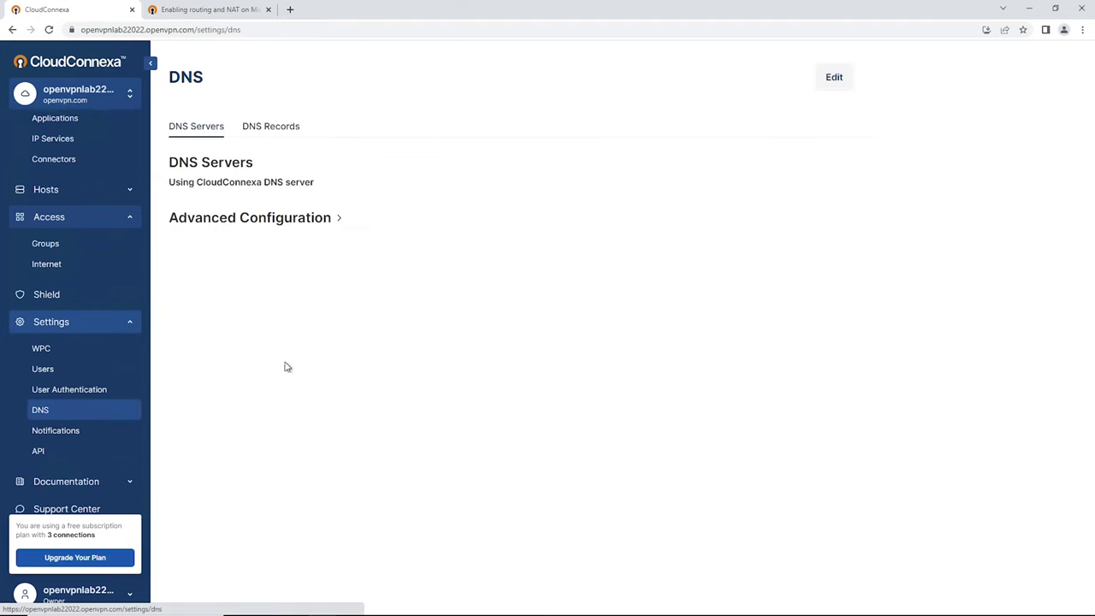
left_click(271, 127)
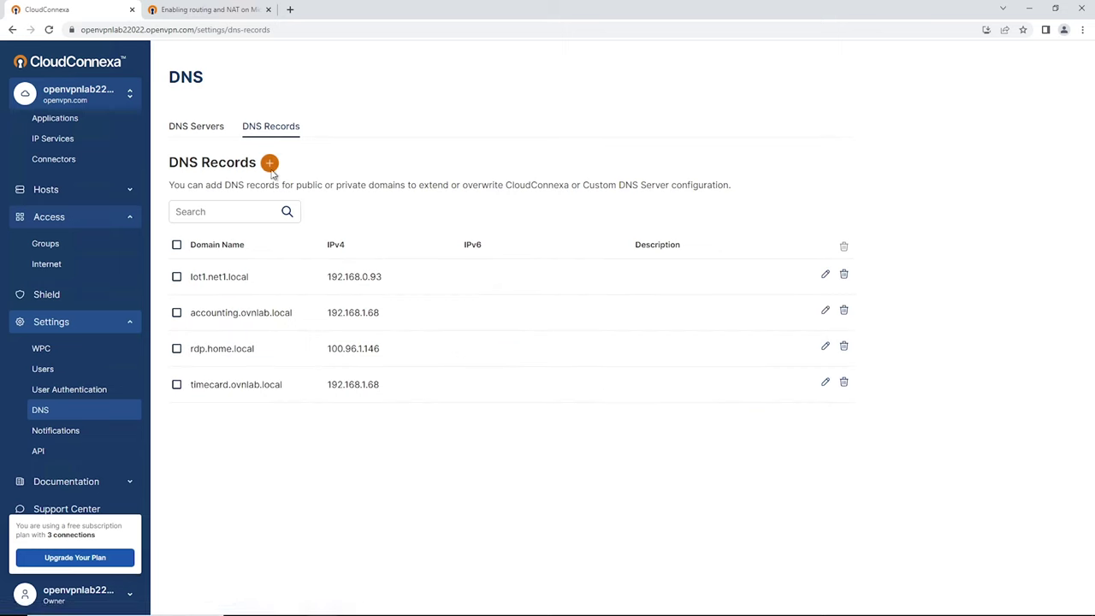
left_click(270, 163)
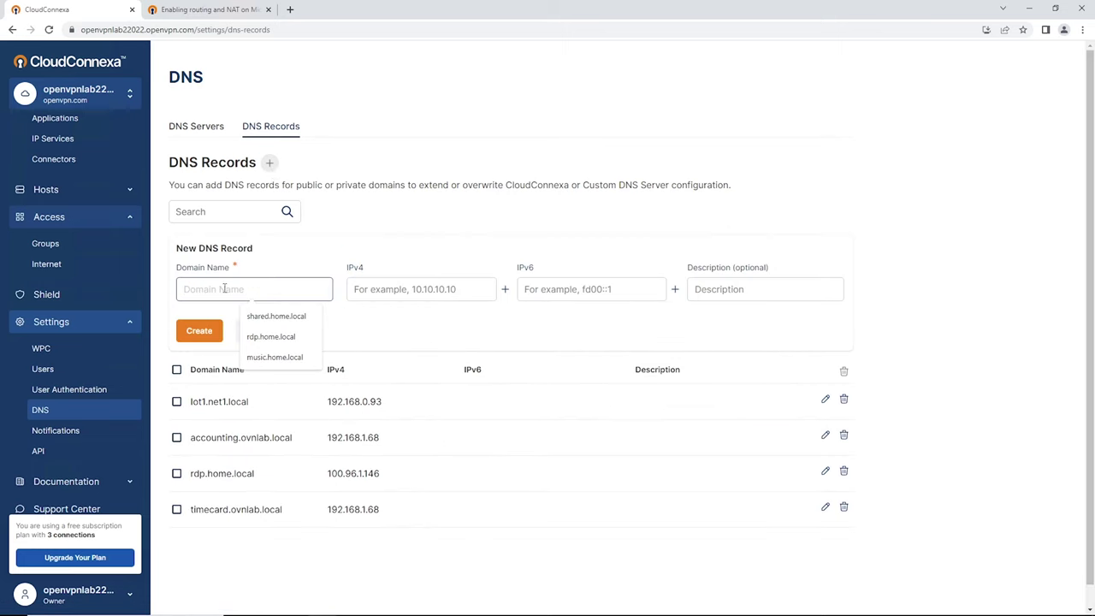
left_click(257, 316)
left_click(379, 290)
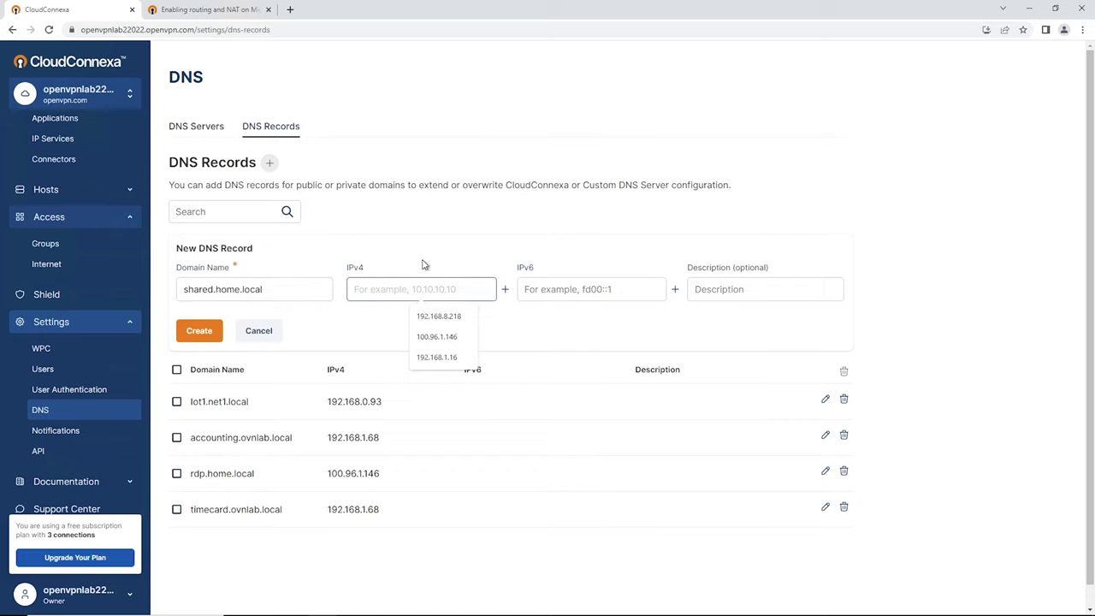
left_click(488, 204)
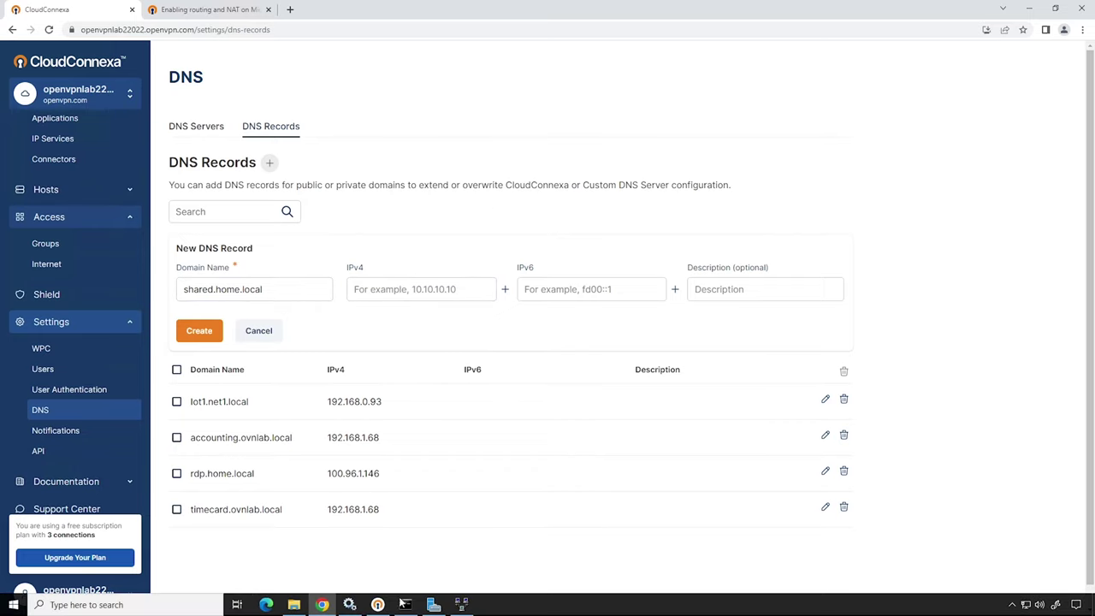
Run ipconfig in Command Prompt, copy the IPv4 address 192.168.8.218, and minimize the console.
mouse_move(410, 608)
left_click(403, 563)
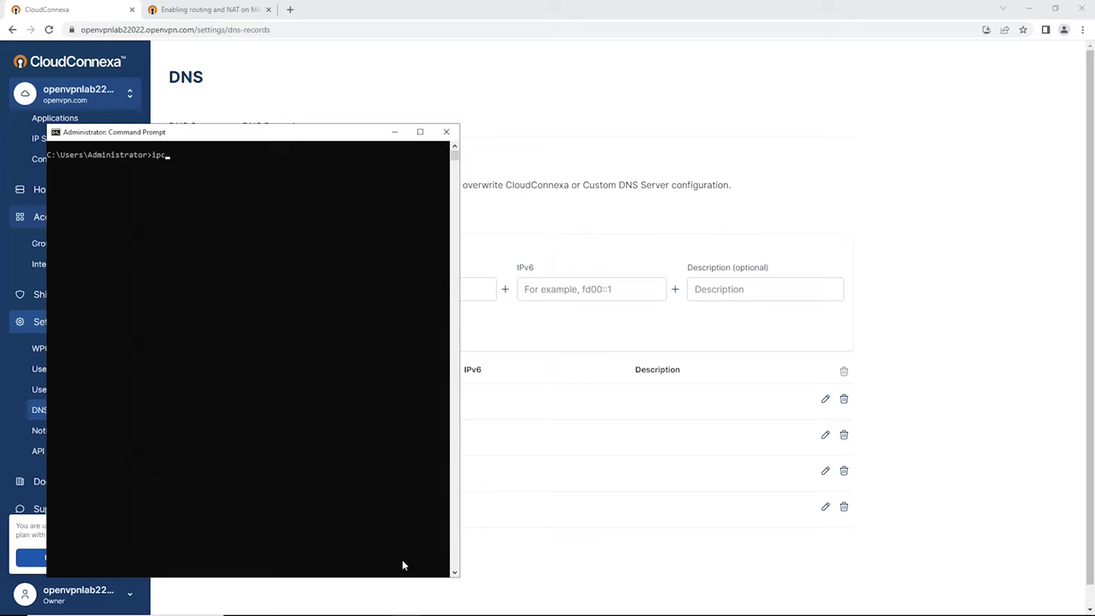
type("ipconfig")
key("Return")
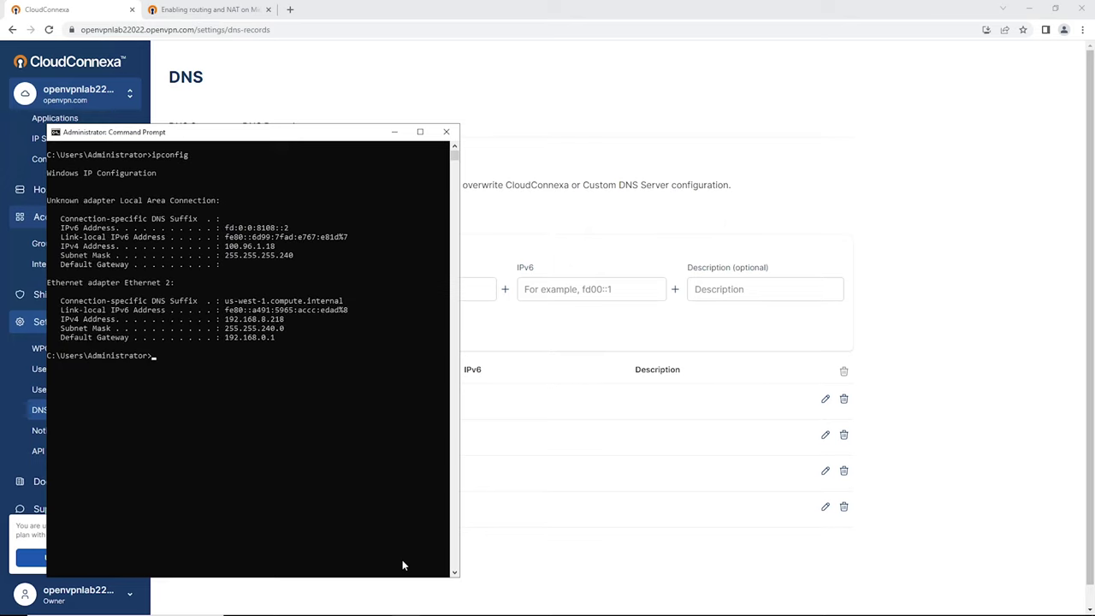
left_click_drag(289, 322, 226, 321)
right_click(246, 350)
left_click(395, 132)
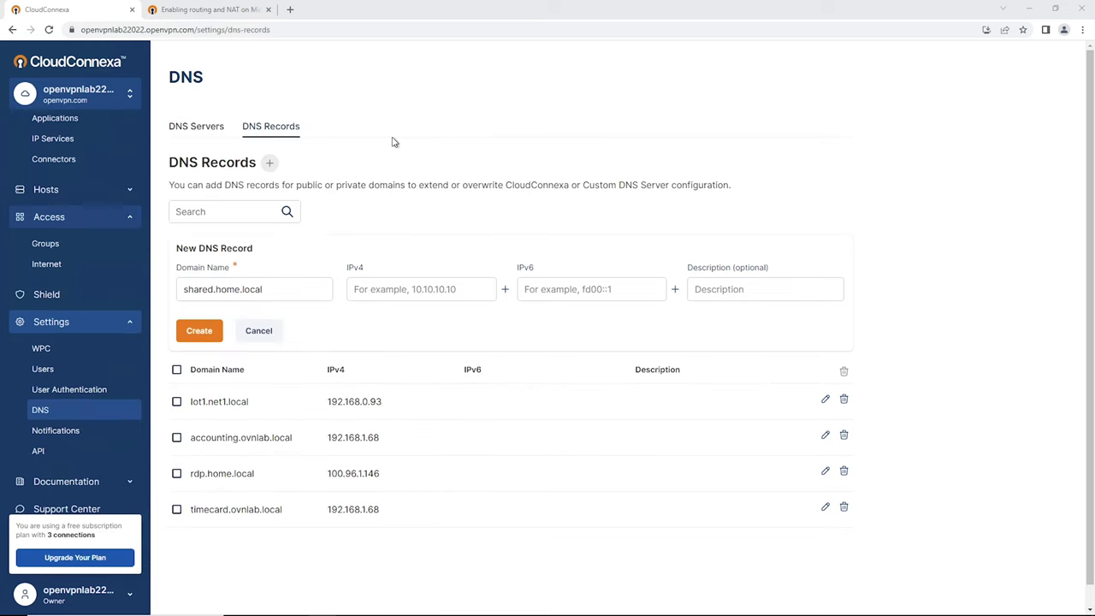
Paste 192.168.8.218 as the record's IPv4, create it, and return to the DNS overview.
left_click(371, 288)
type("192.168.8.218")
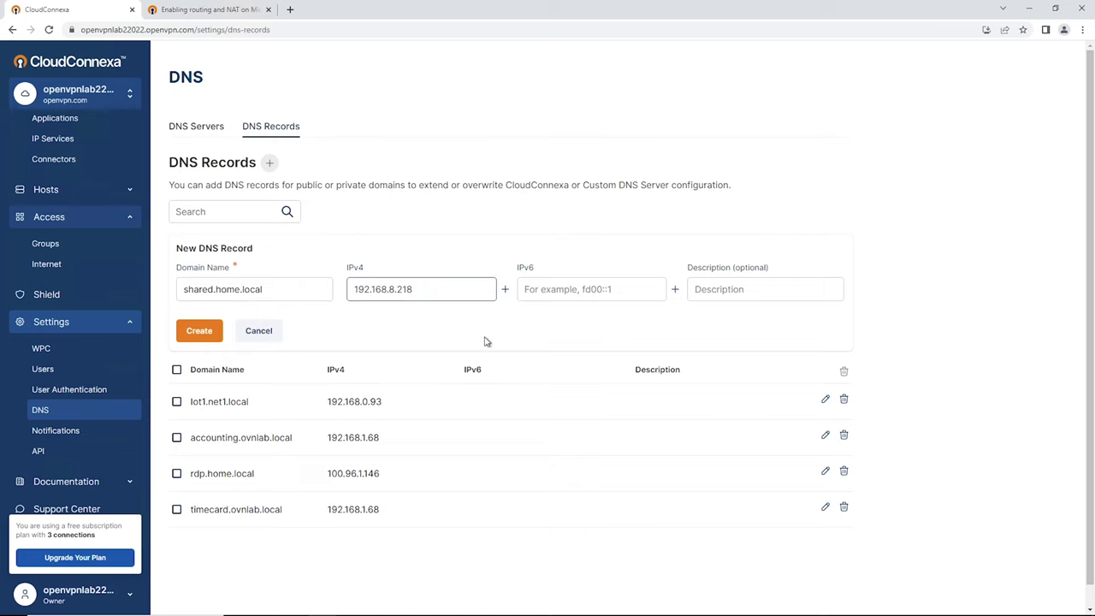
left_click(211, 334)
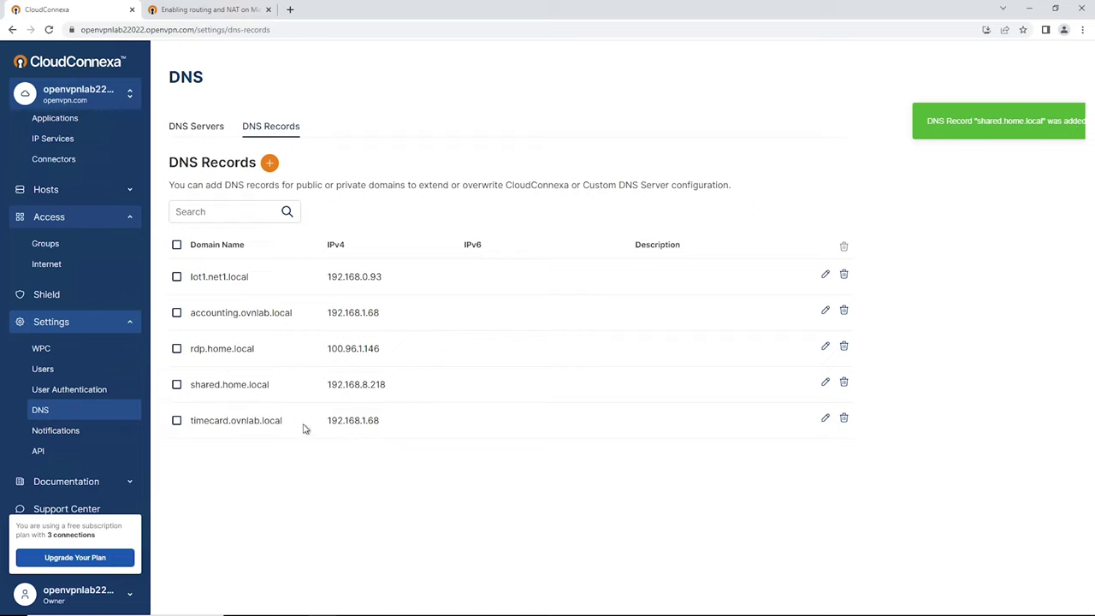
left_click(43, 413)
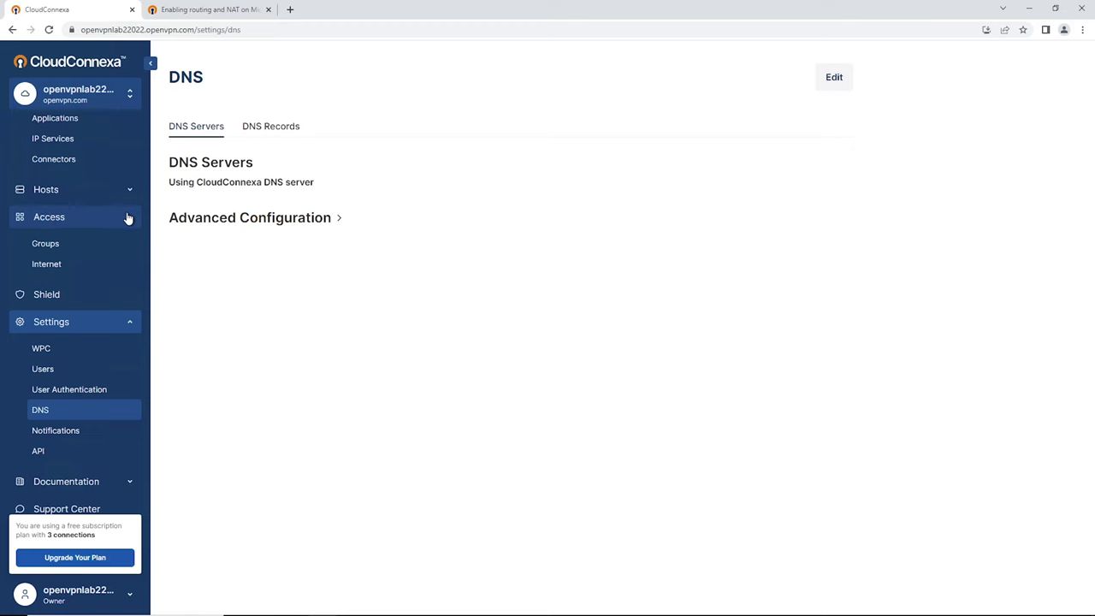
Check the access groups list and the RDPhome network's applications.
left_click(52, 248)
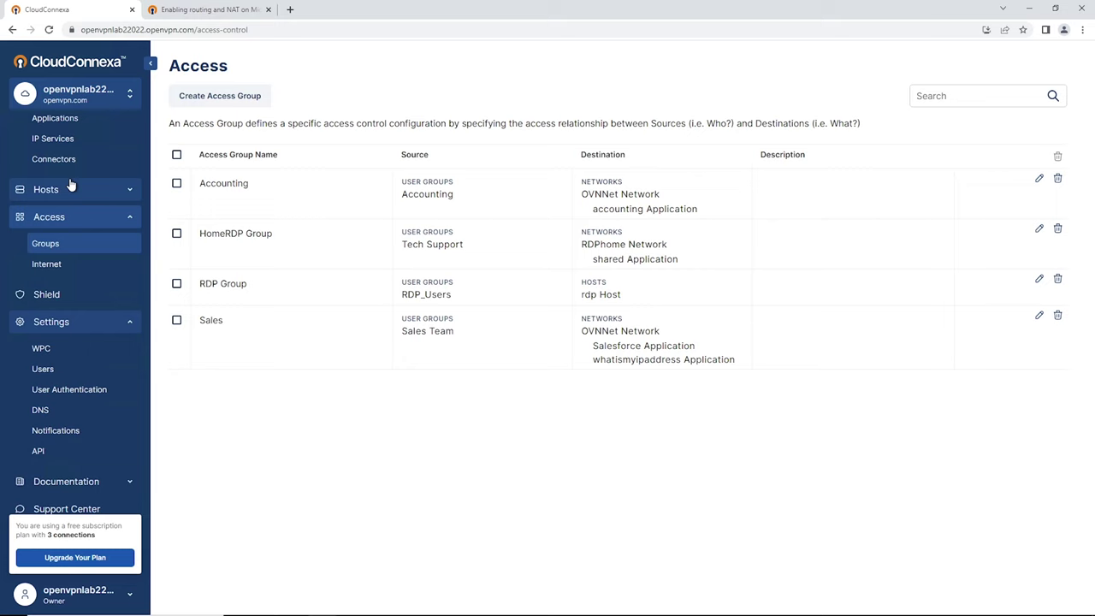
scroll(71, 185, "up", 2)
left_click(51, 214)
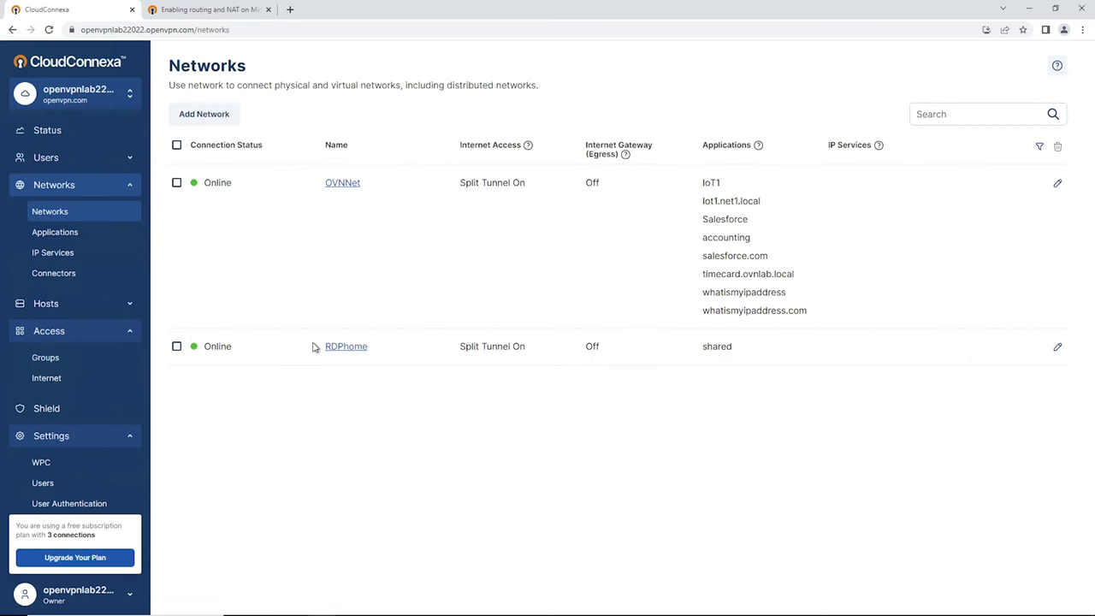
left_click(343, 346)
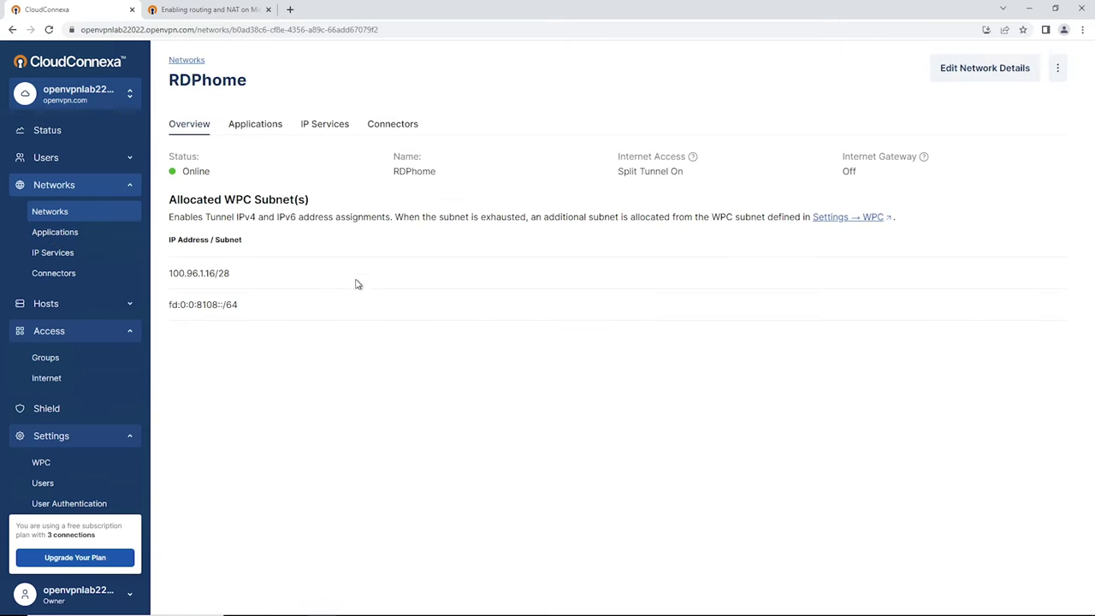
left_click(254, 130)
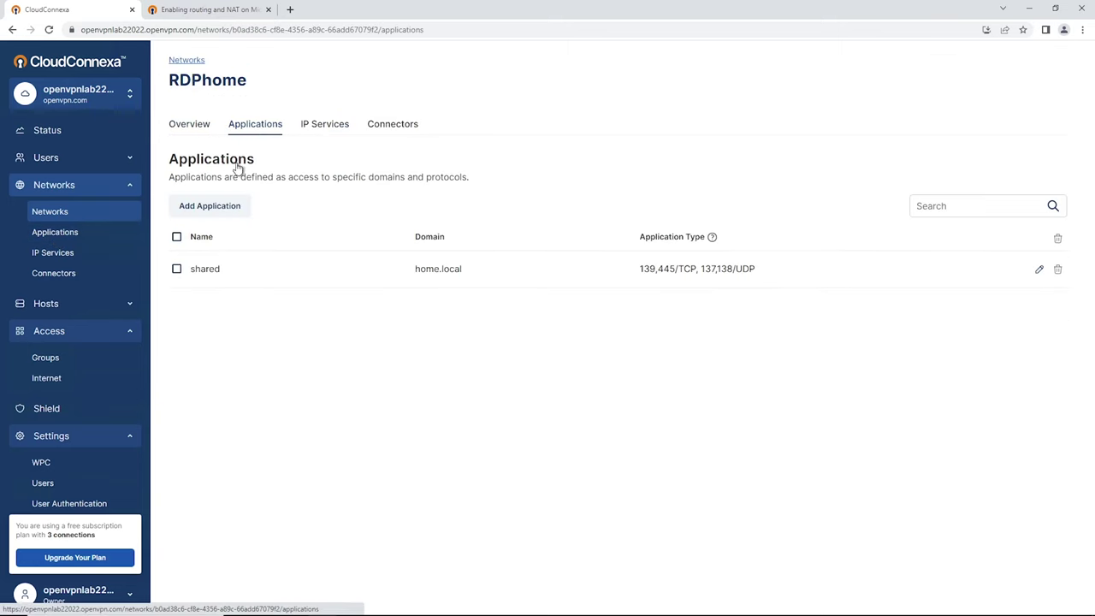
Open the Users list and shrink the remote desktop session to a window.
left_click(56, 161)
left_click(50, 184)
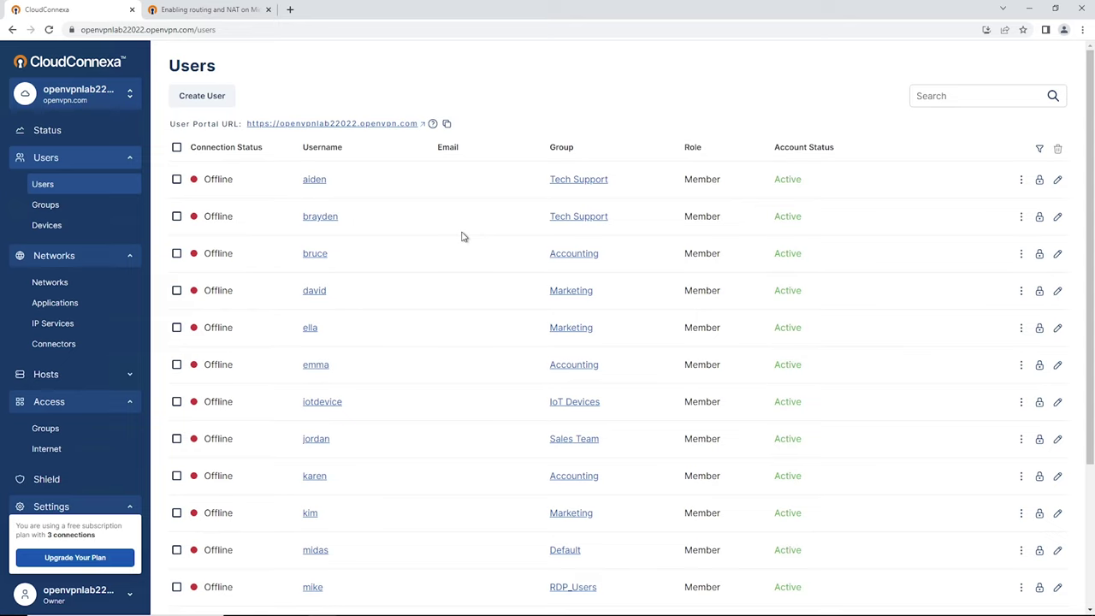
mouse_move(762, 5)
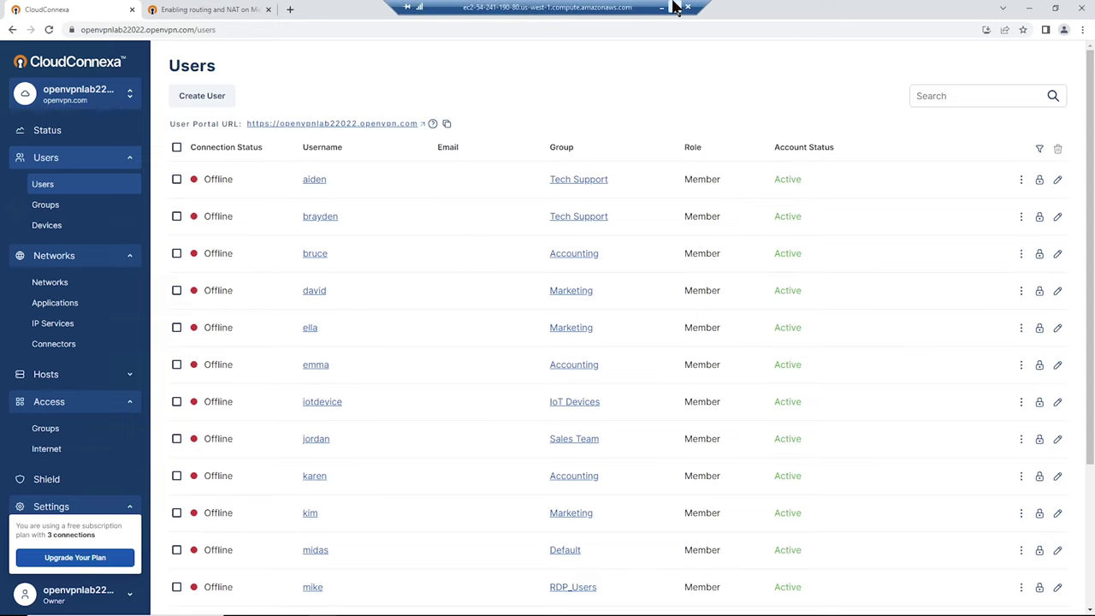
left_click(675, 7)
Connect the Chicago (IL) VPN profile and open the \\shared.home.local share.
left_click_drag(638, 30, 805, 69)
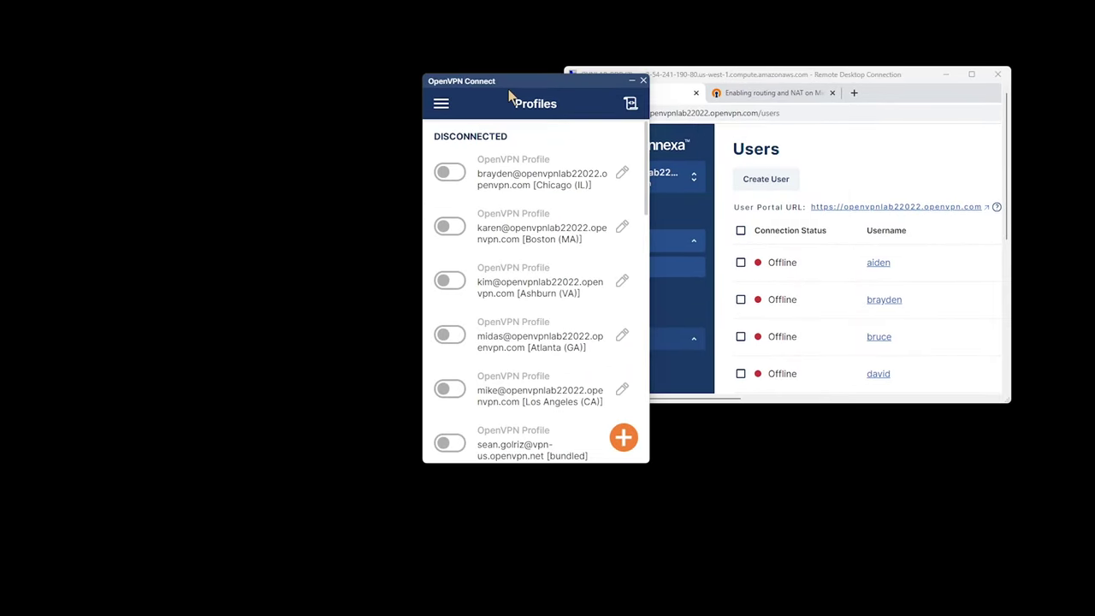
left_click_drag(511, 81, 494, 49)
left_click(438, 147)
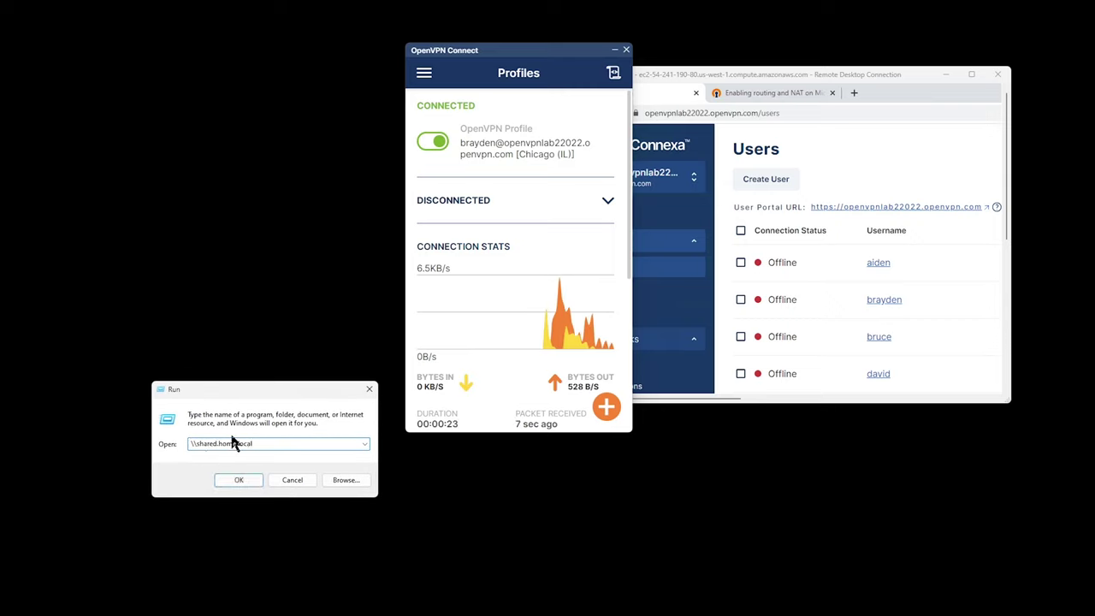
left_click(238, 481)
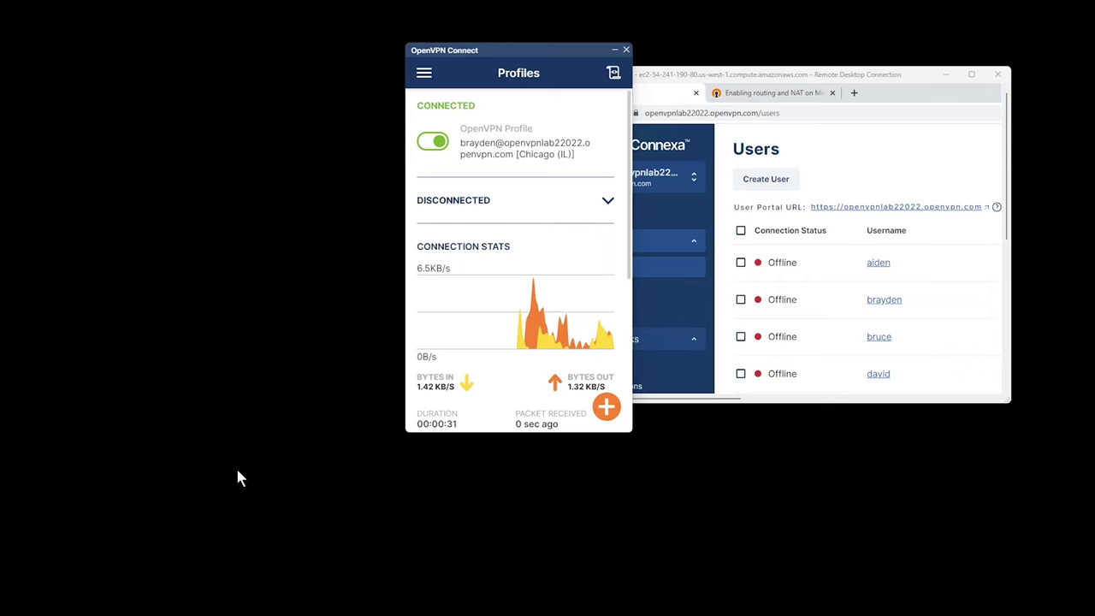
key("super+e")
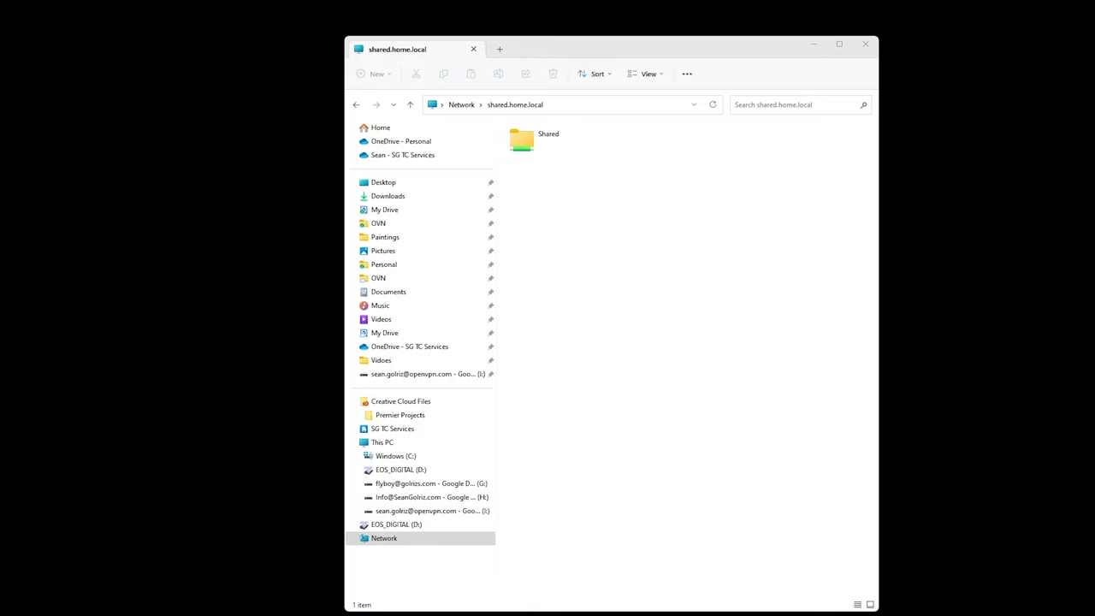
Browse the Shared folder's Files and Music subfolders, then make the remote desktop full-screen again.
double_click(539, 137)
left_click(528, 147)
double_click(527, 149)
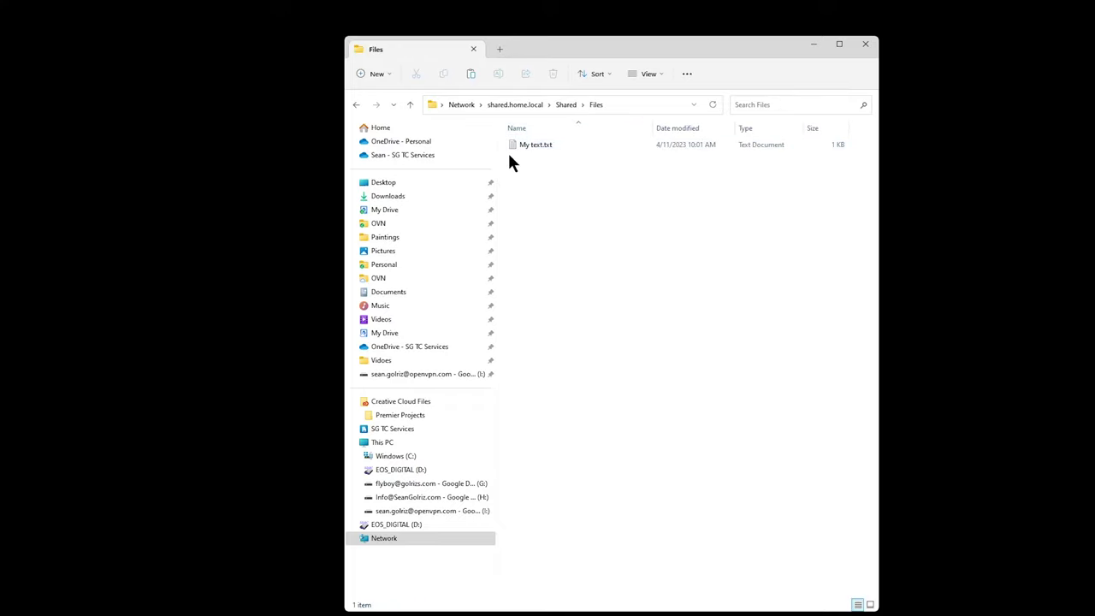
left_click(567, 104)
double_click(522, 158)
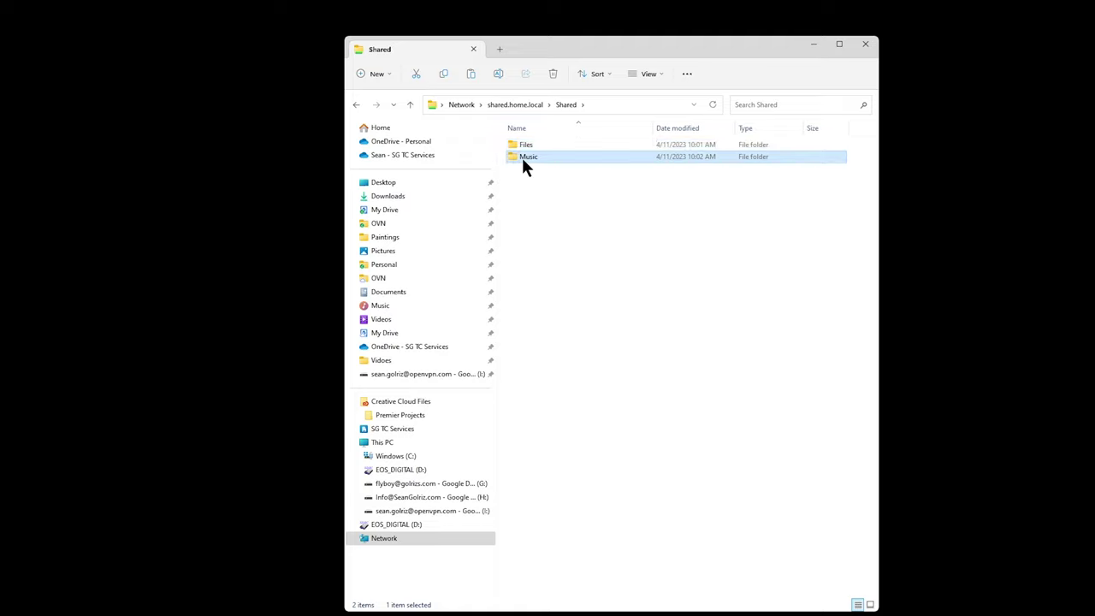
left_click(567, 109)
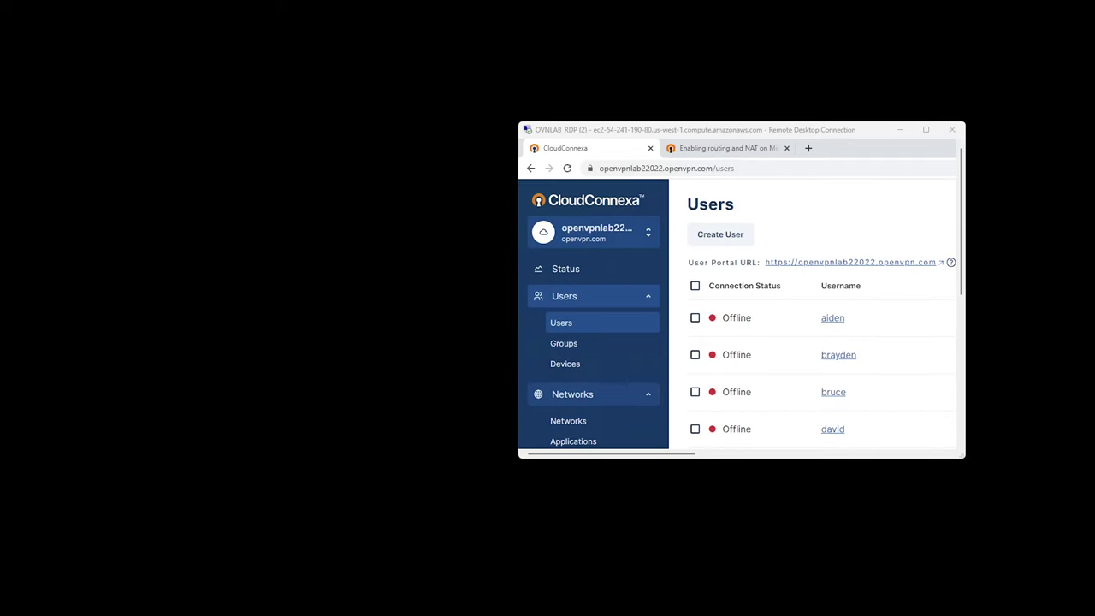
left_click(926, 130)
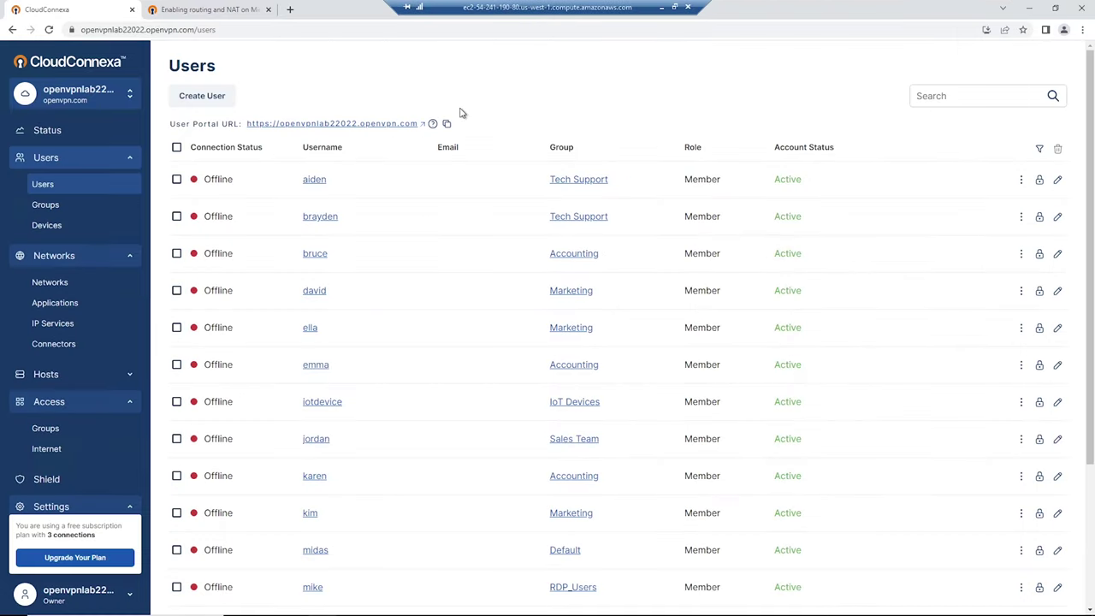